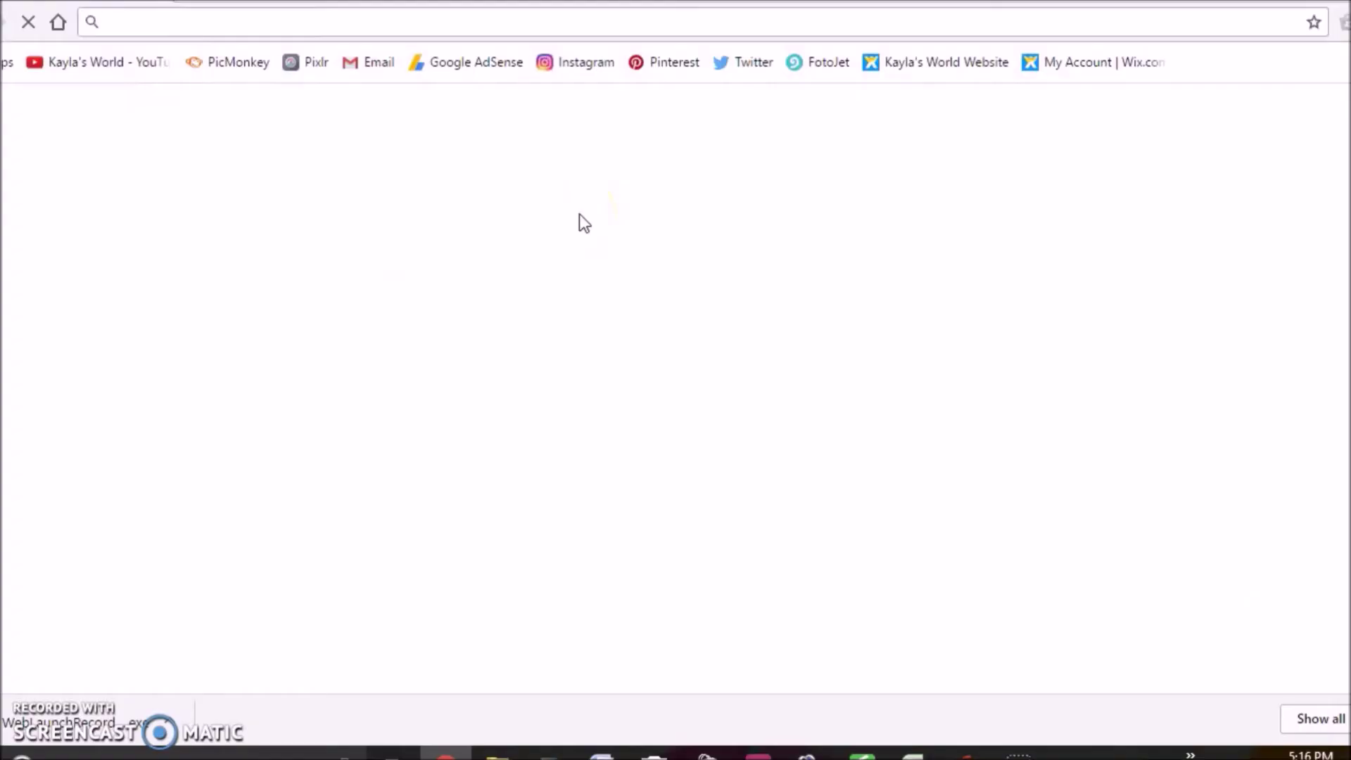
- Open fotojet.com/app.html?entry=design and start a blank YouTube Thumbnail design
text(fotojet.com/app.html?entry=design)
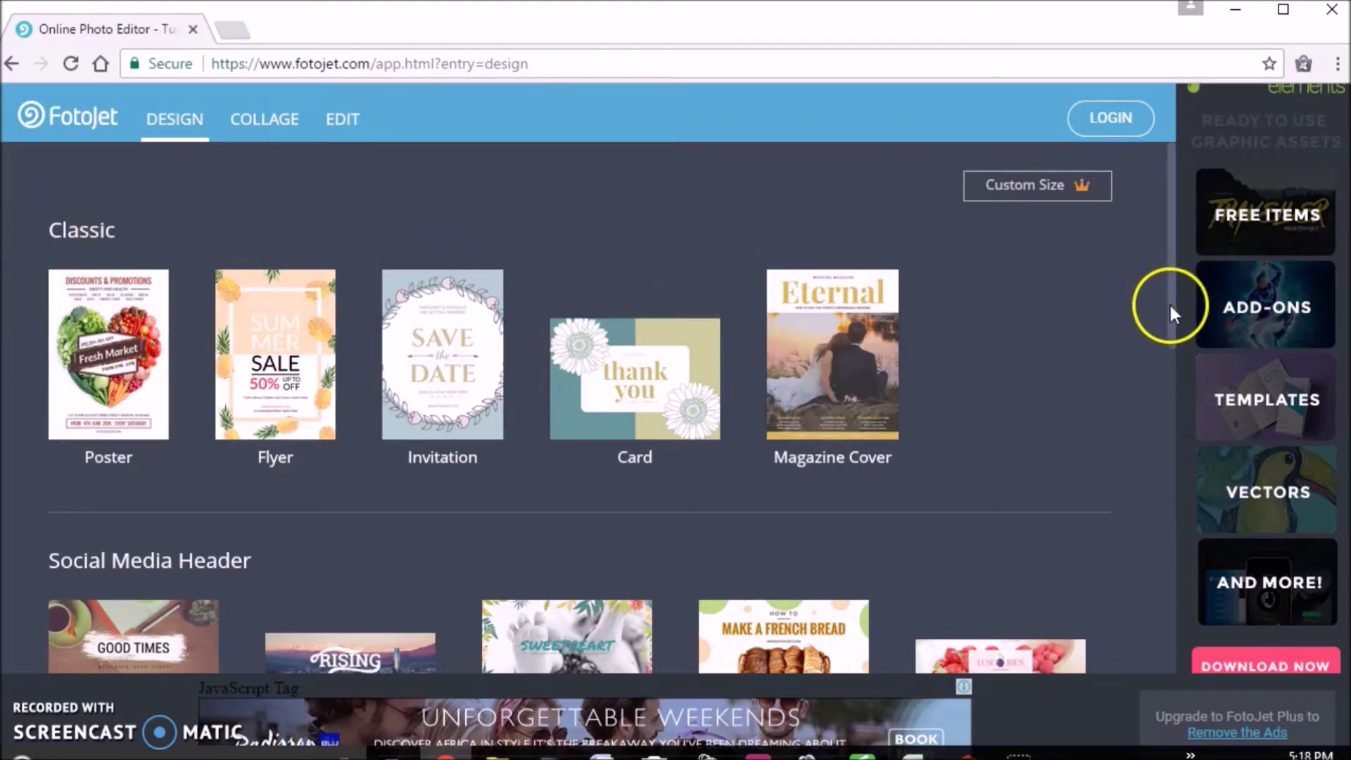
drag(1171, 302, 112, 661)
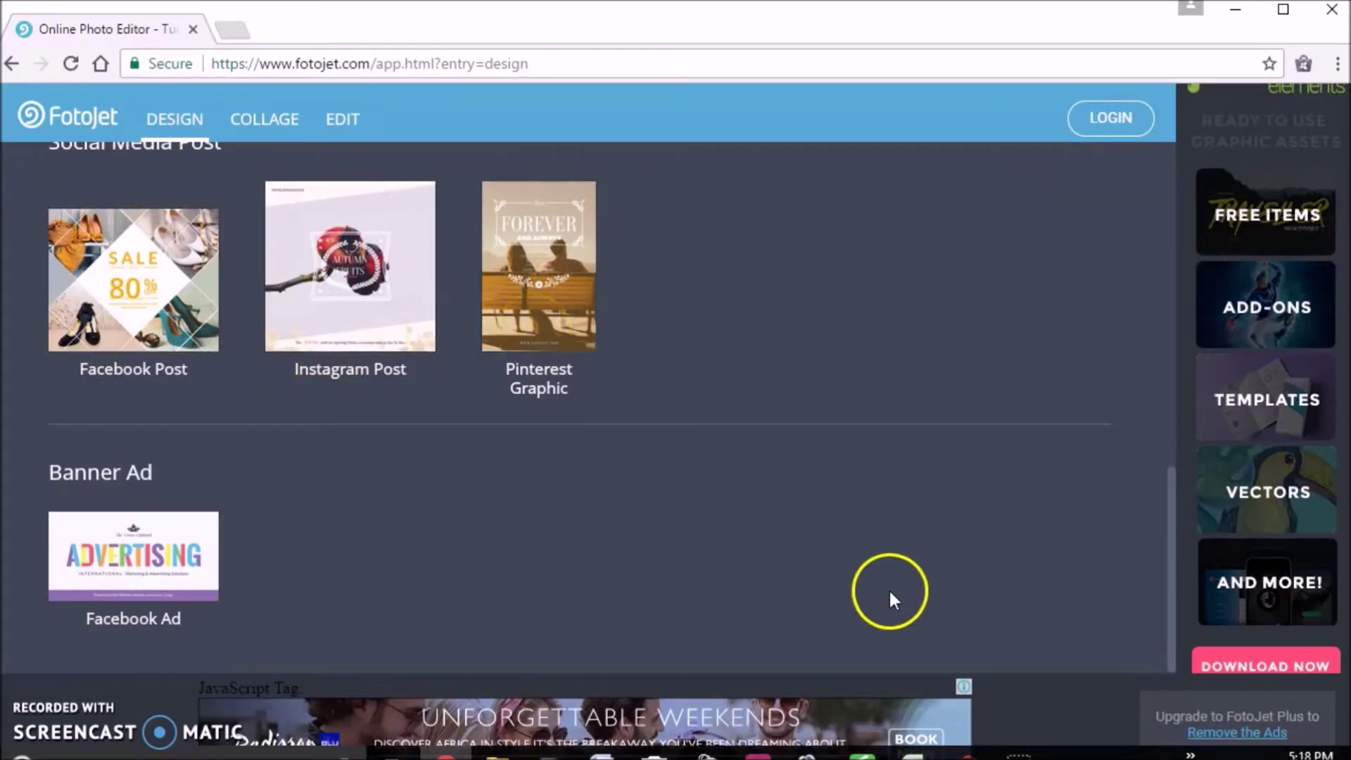
drag(1171, 572, 1165, 378)
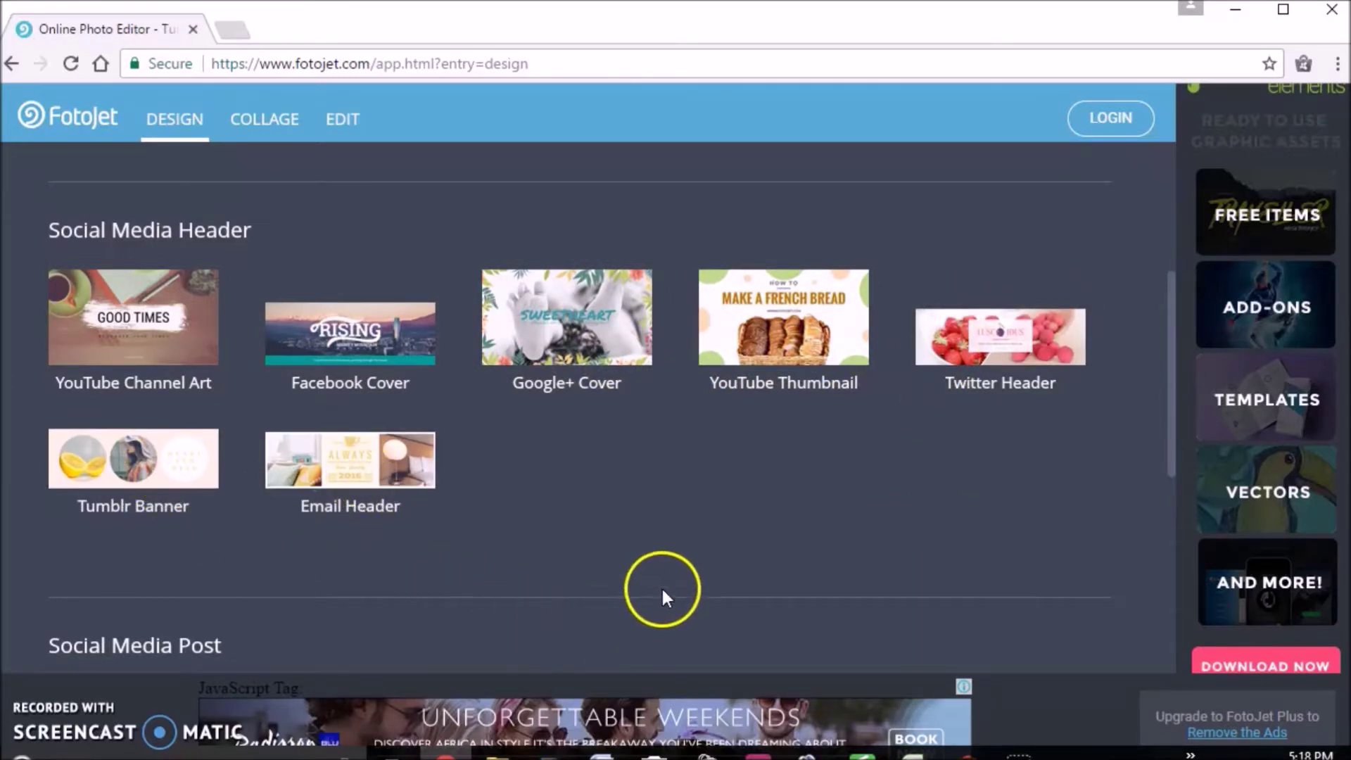
click(794, 342)
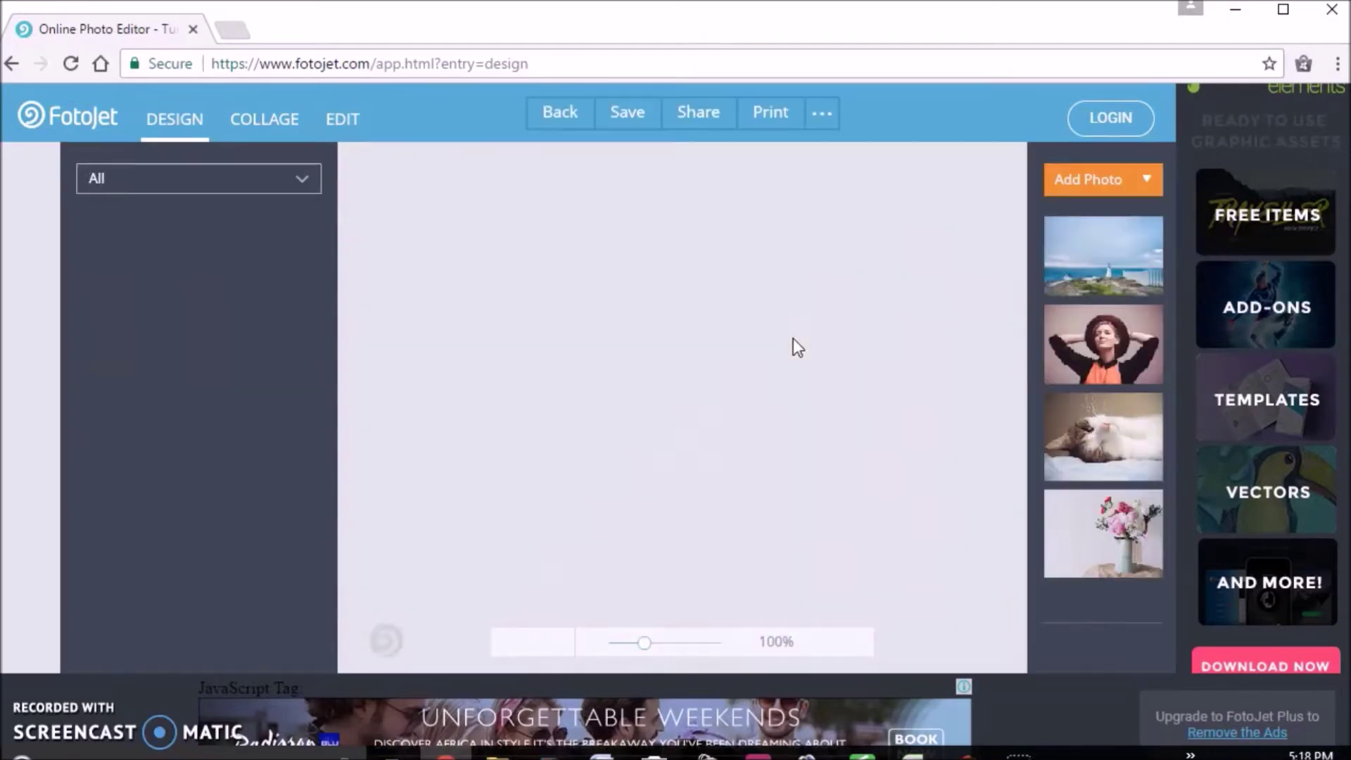
click(596, 534)
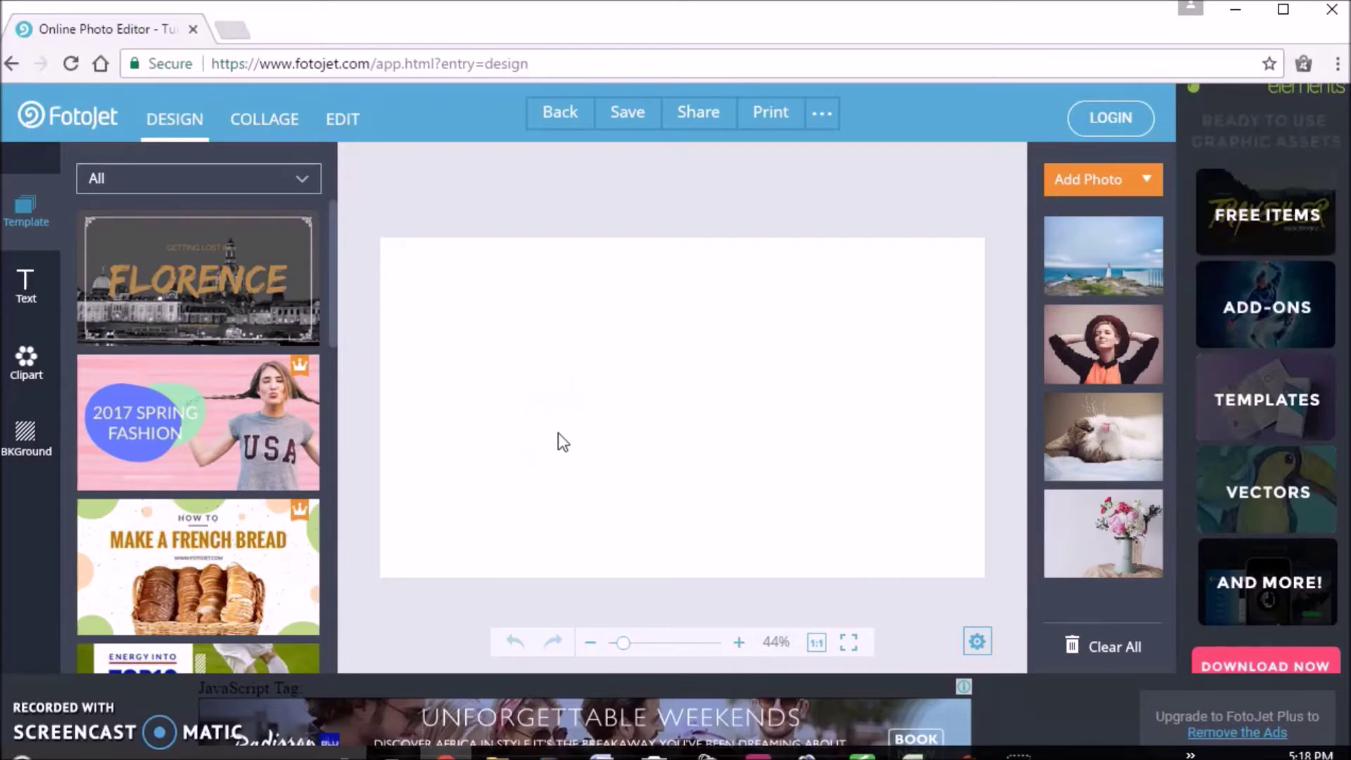
- Browse the thumbnail templates, then add a placeholder text box and review its color, layer and effect options
drag(331, 635, 338, 187)
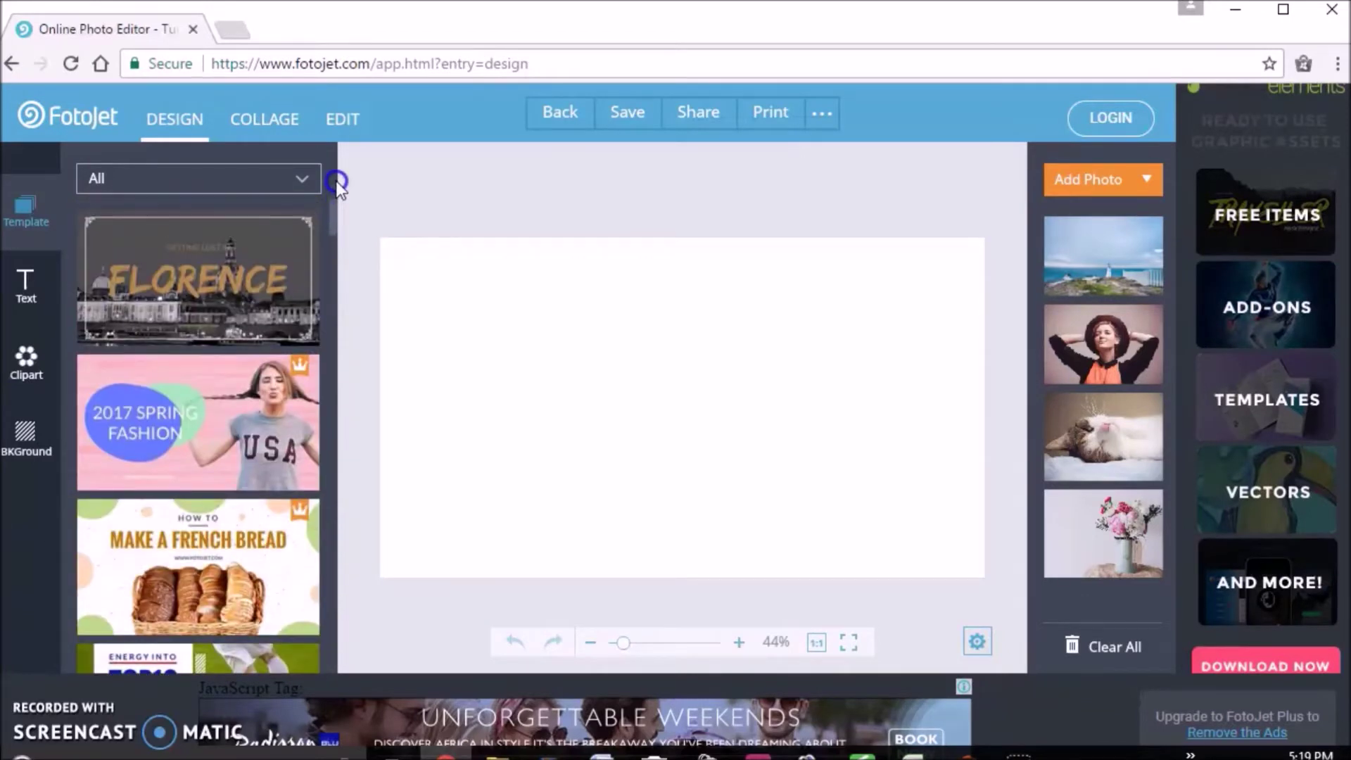
click(26, 271)
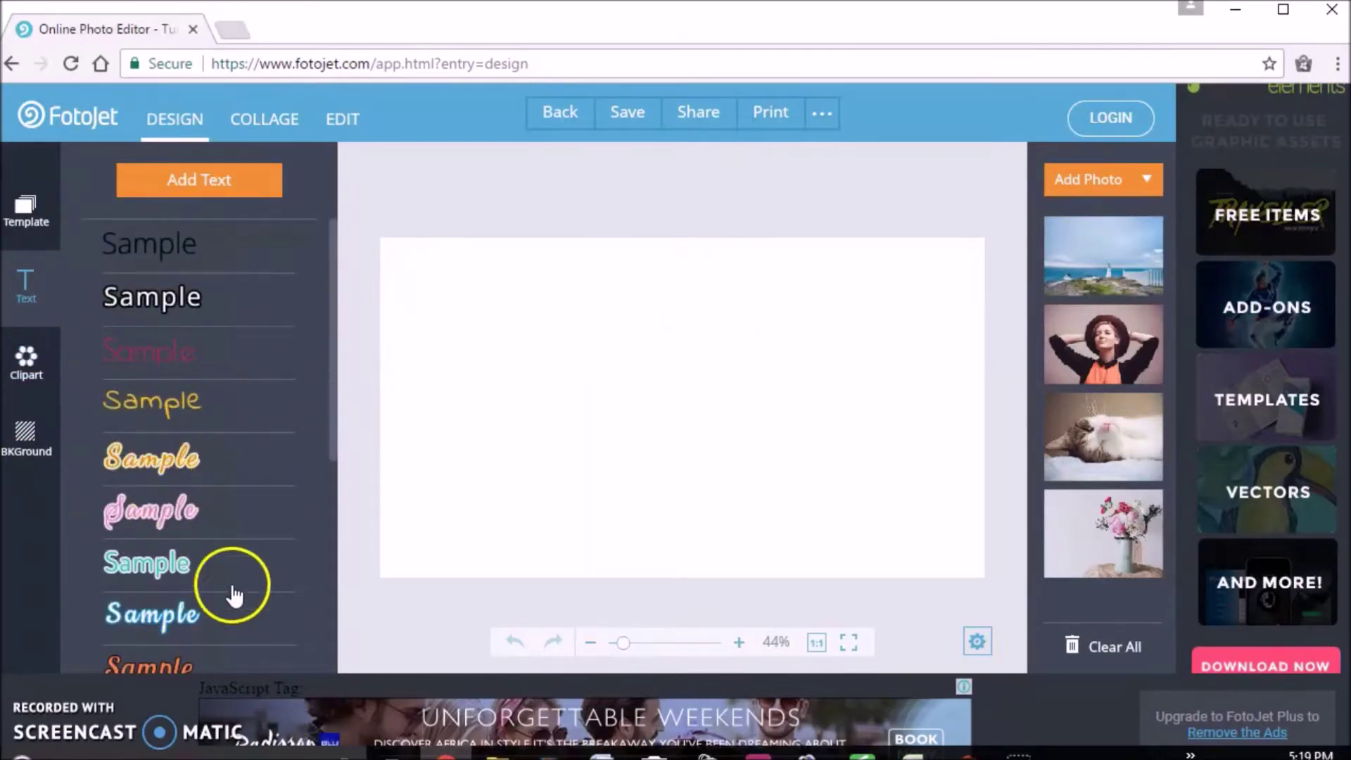
click(190, 179)
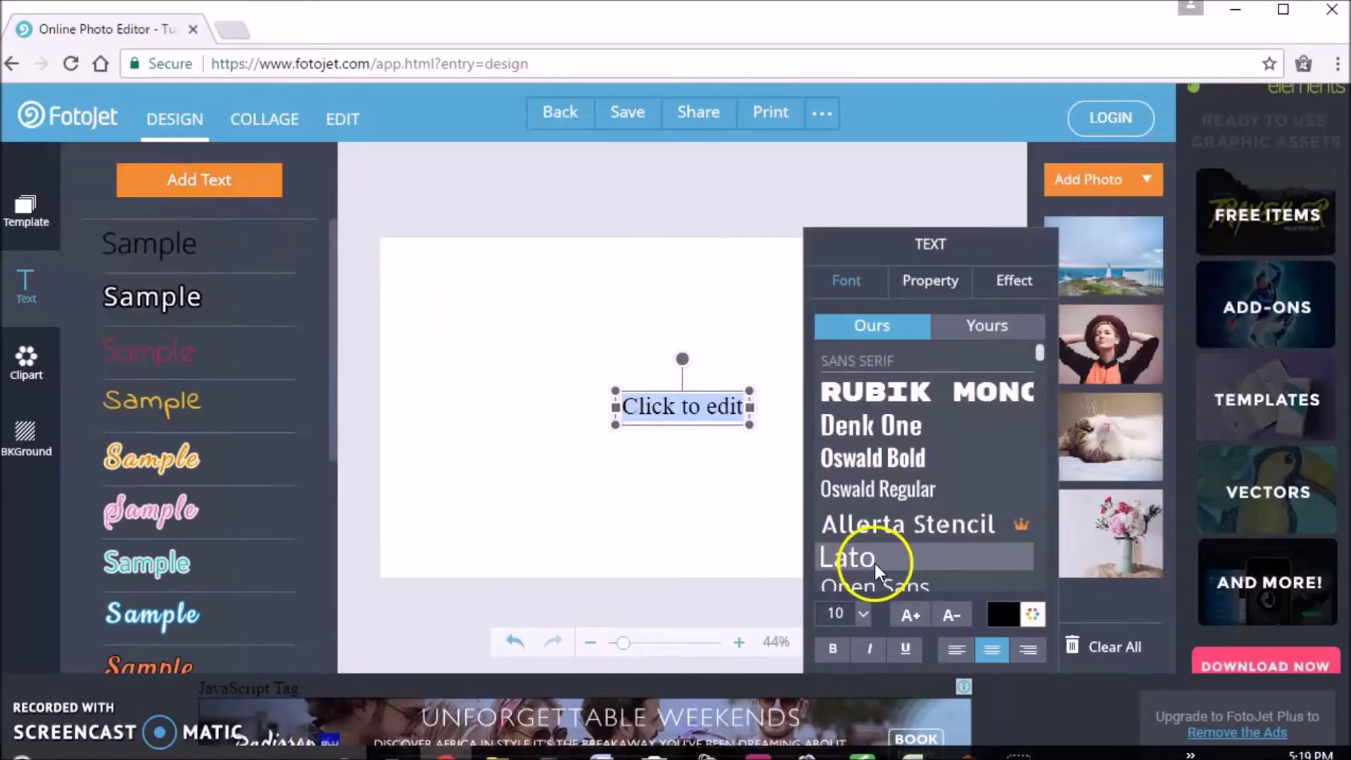
click(997, 620)
click(1026, 614)
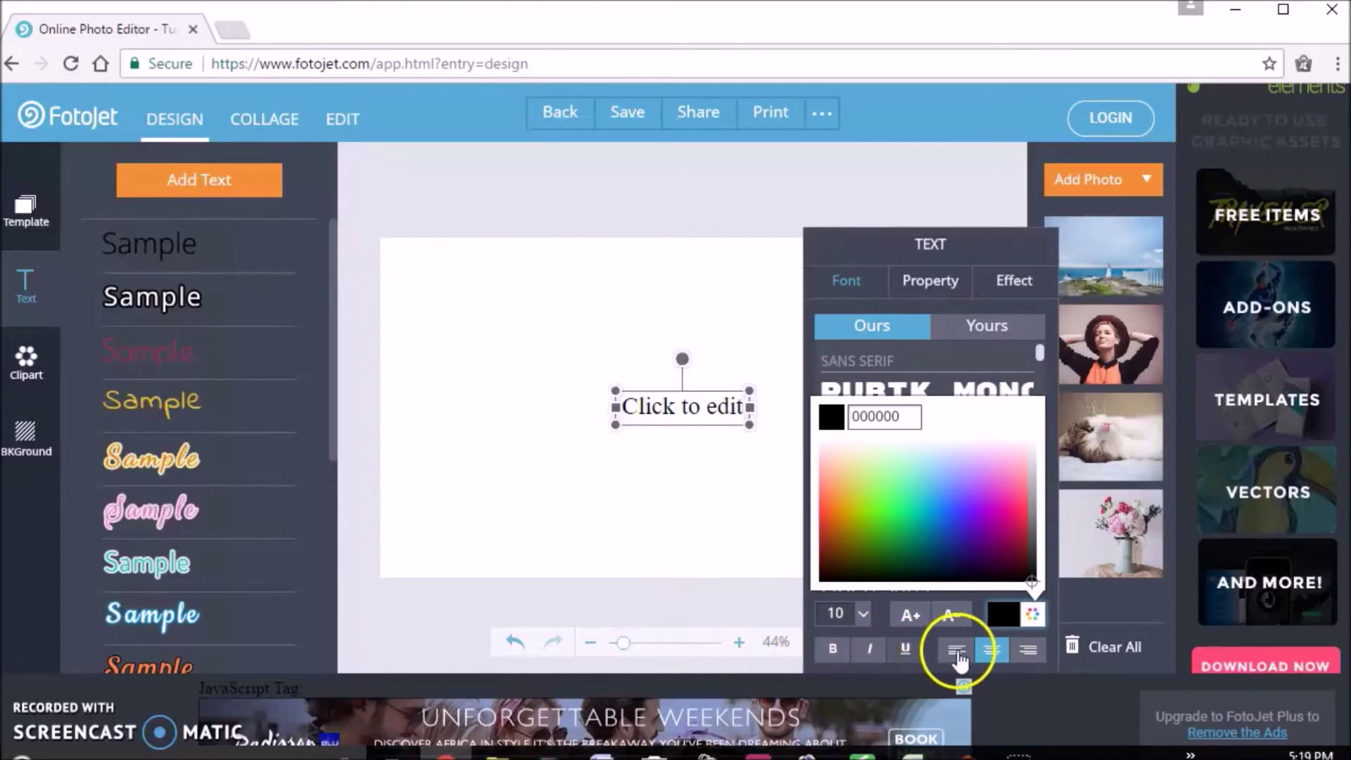
click(929, 280)
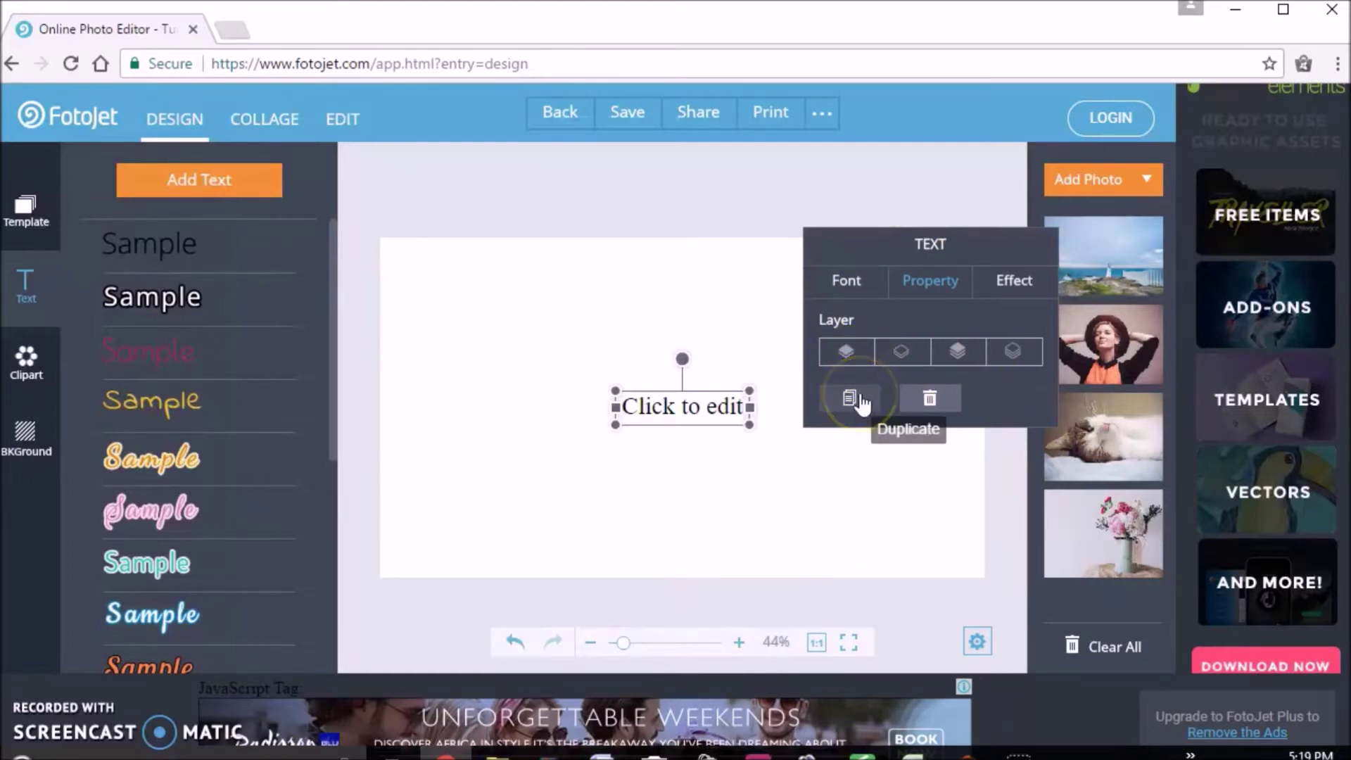
click(919, 407)
click(1018, 282)
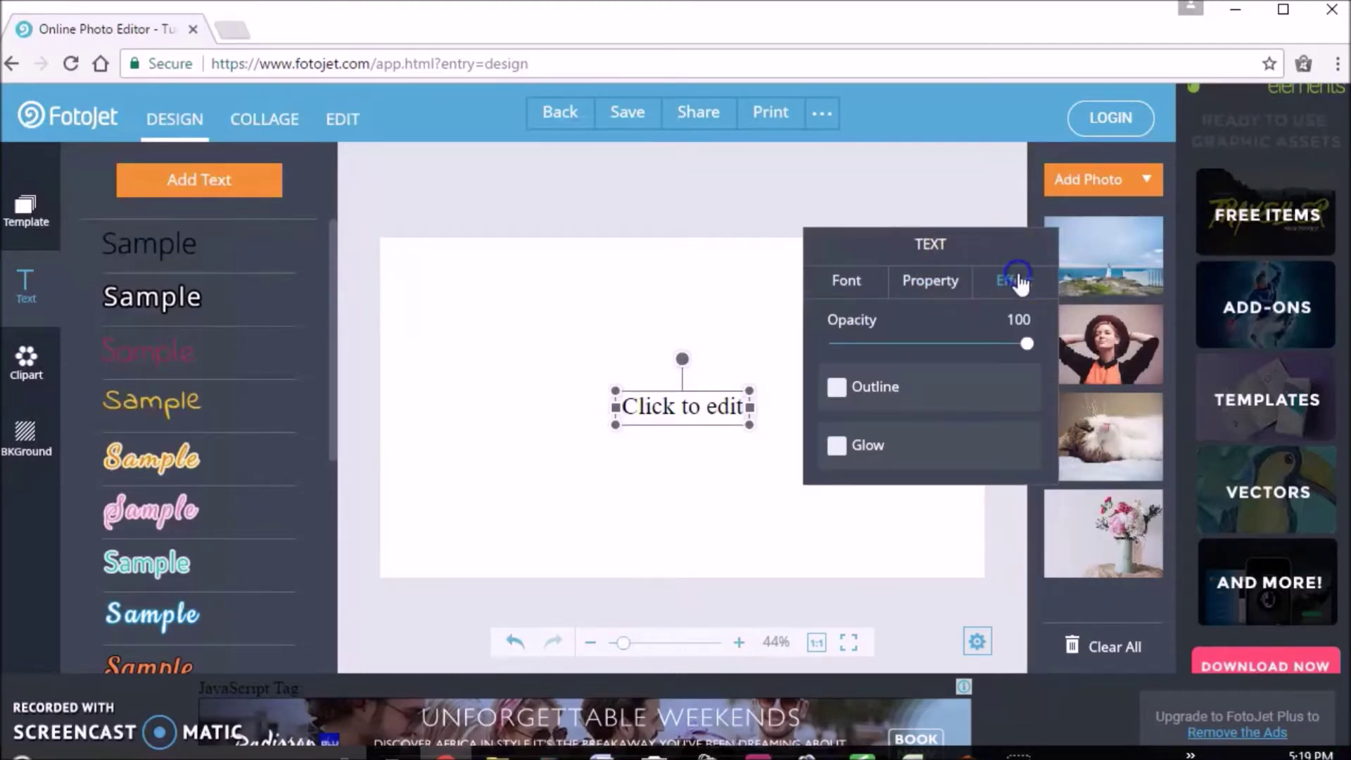
- Try the outline and glow effects on the placeholder text, then delete the text box
click(833, 389)
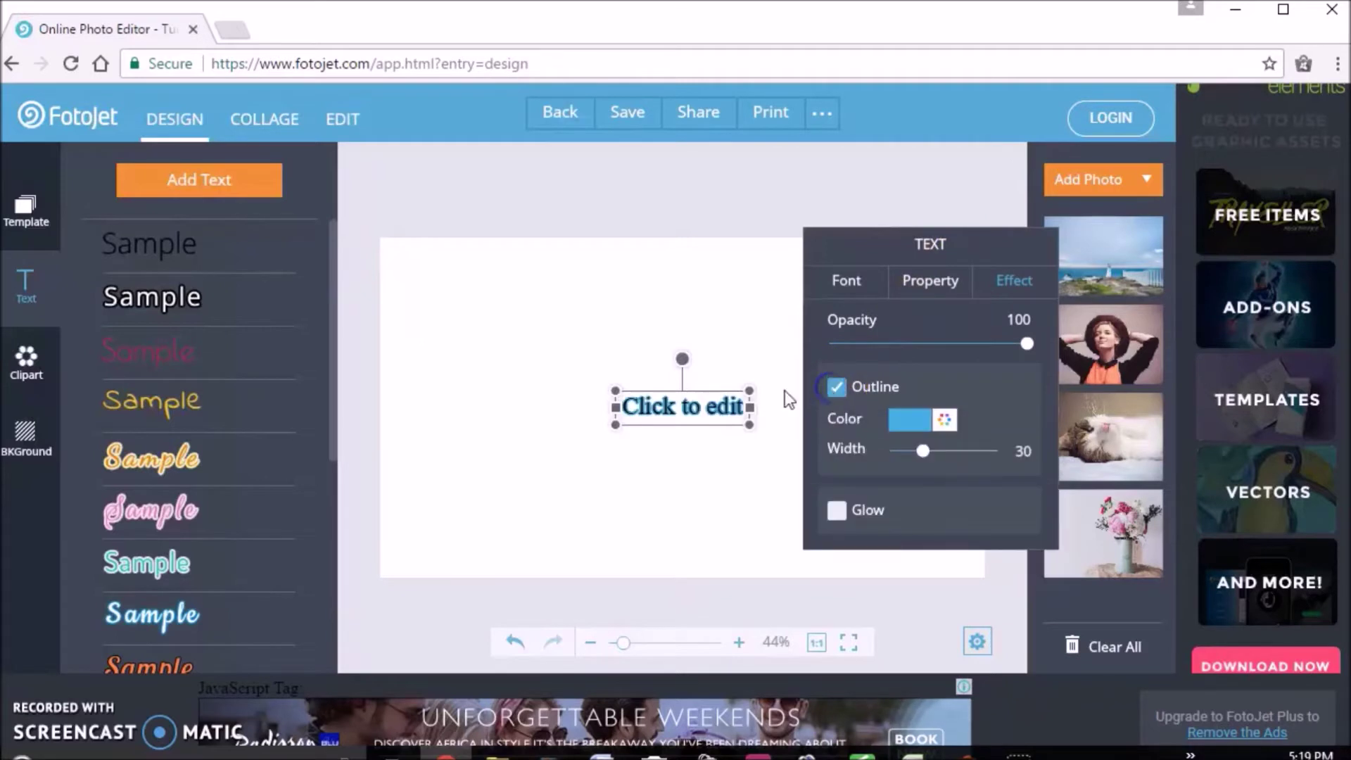
click(839, 389)
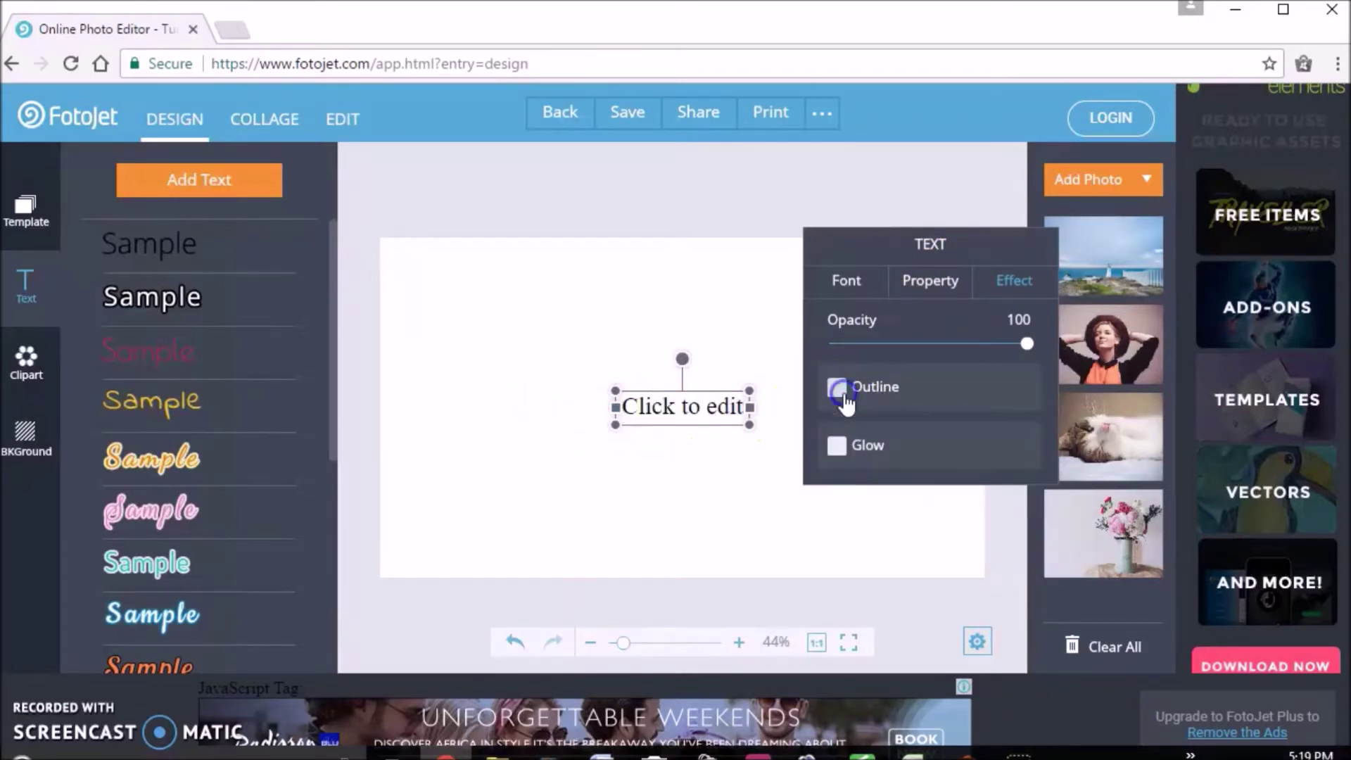
click(839, 444)
click(839, 444)
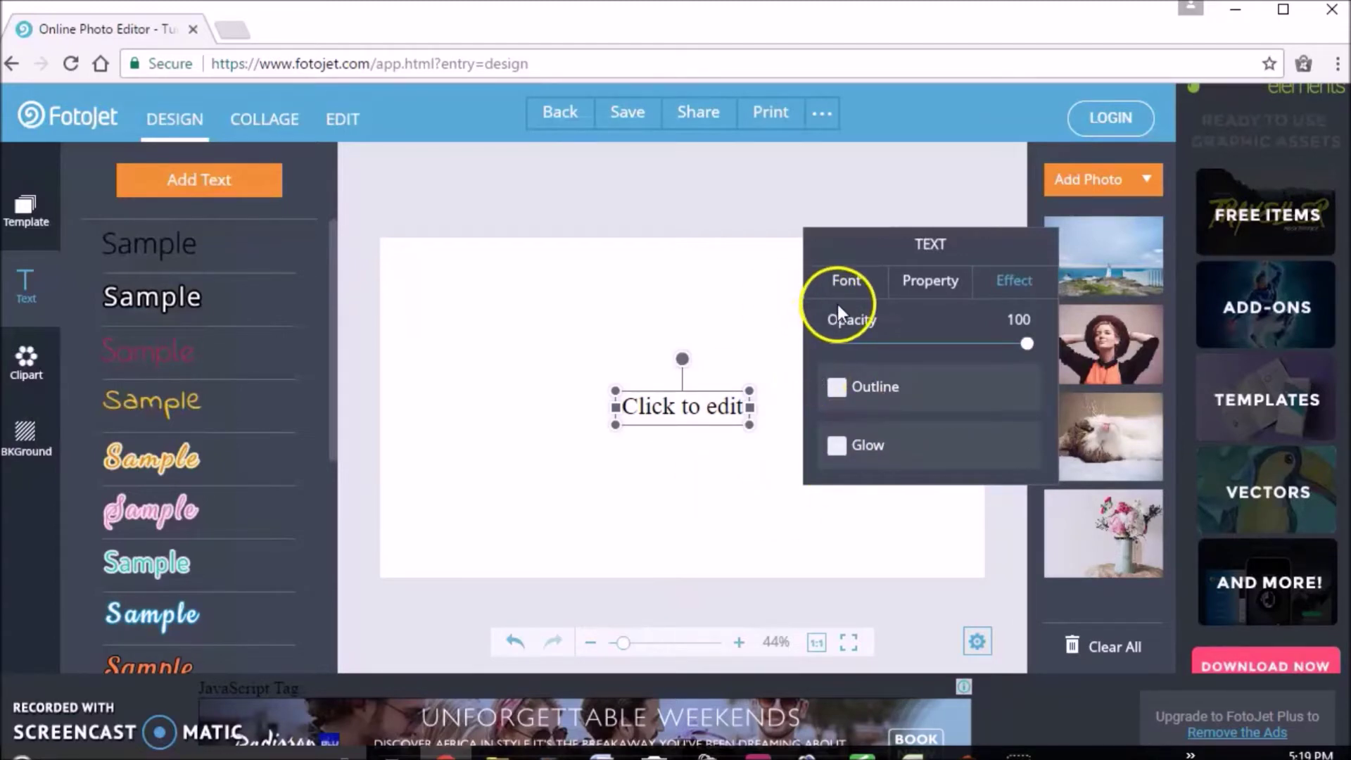
click(915, 285)
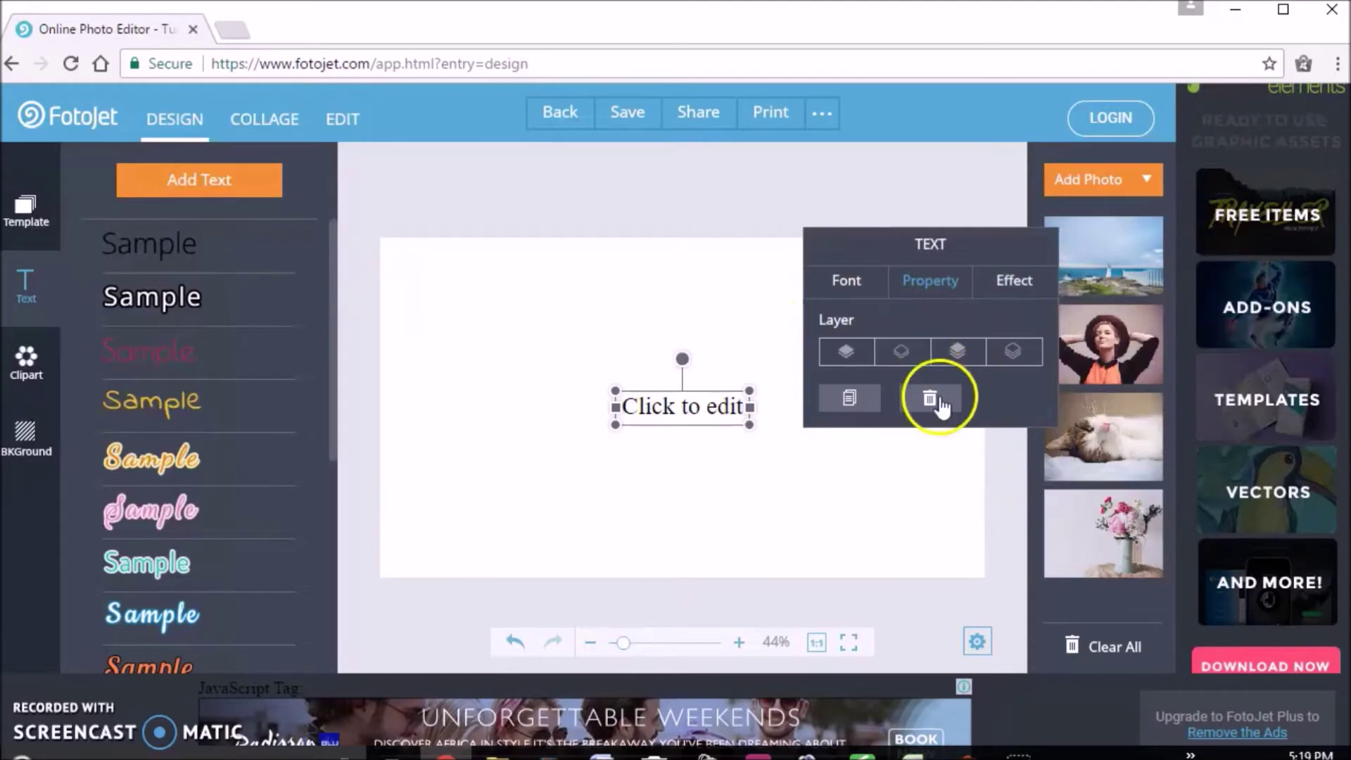
click(941, 394)
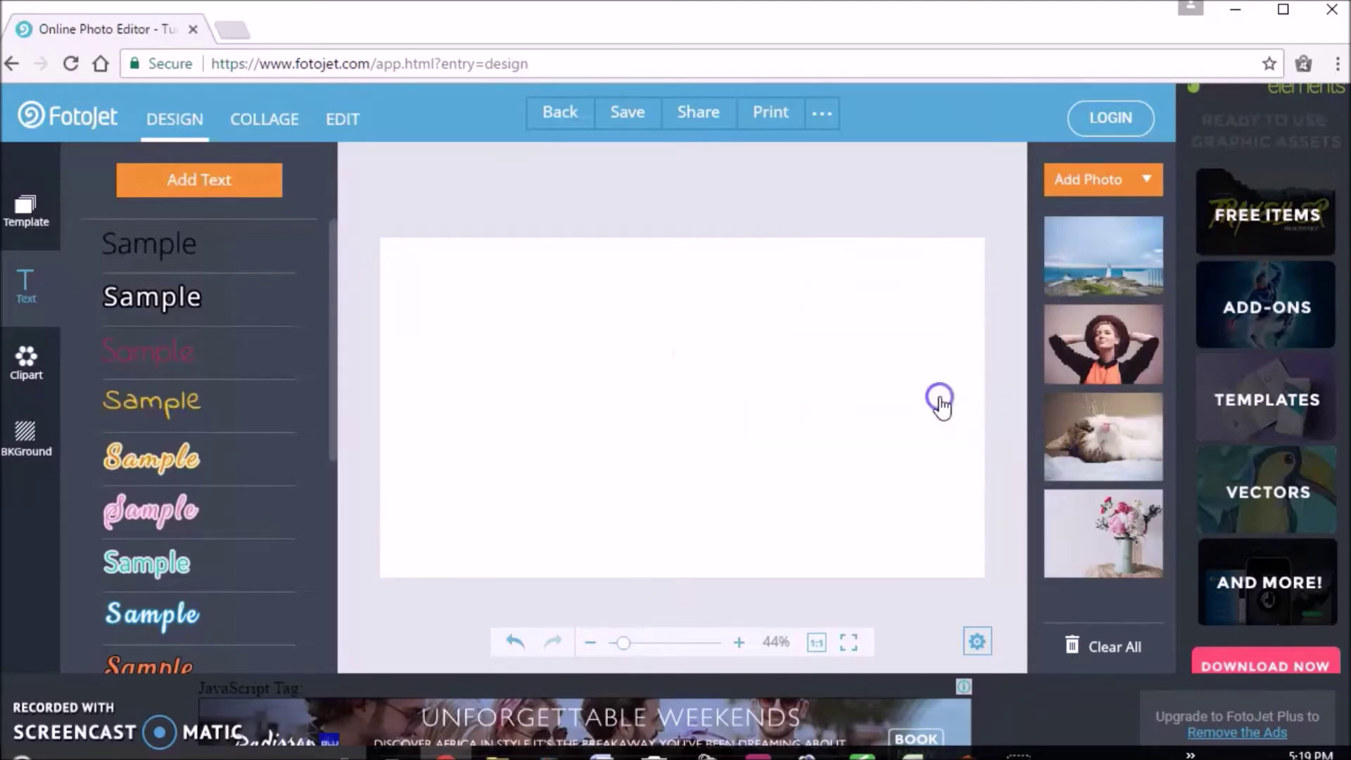
- Look at the clipart categories and fill the thumbnail background with a custom very light pink
click(21, 362)
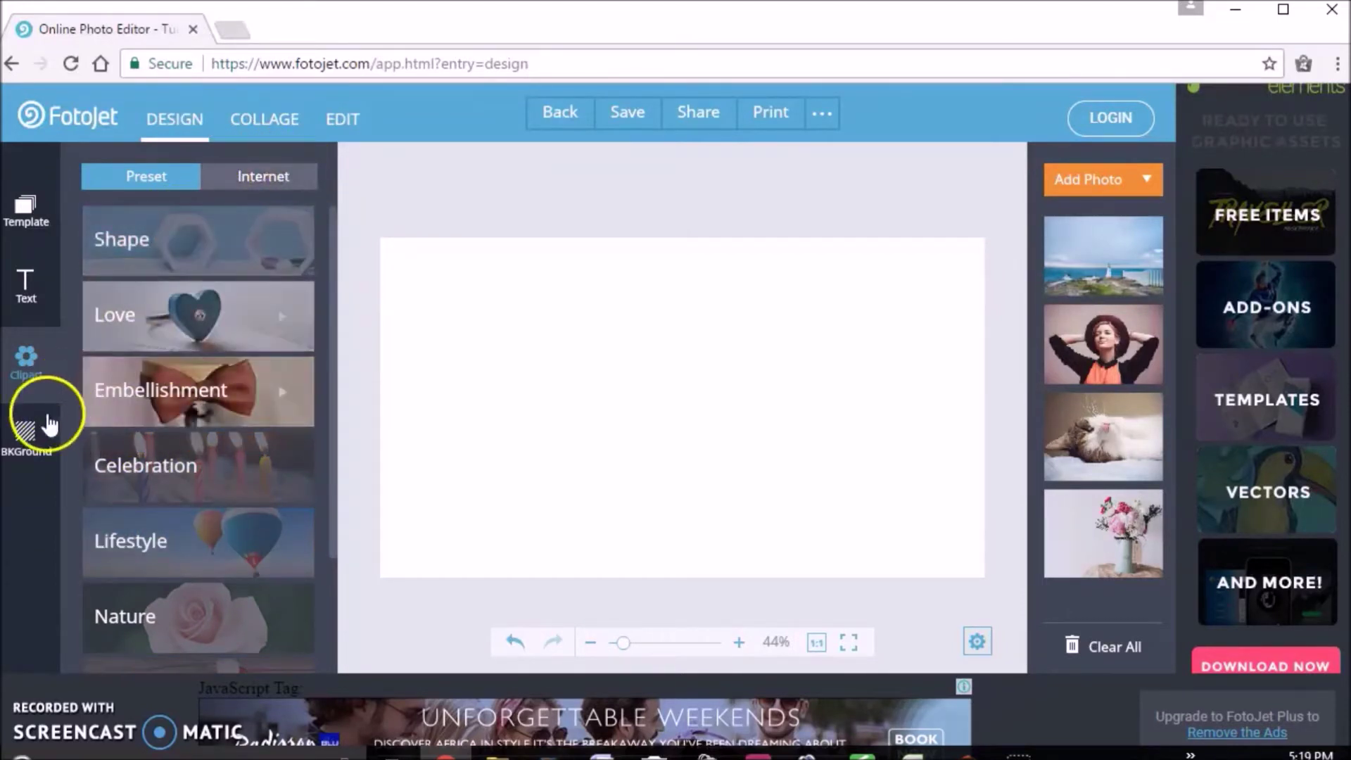
click(26, 442)
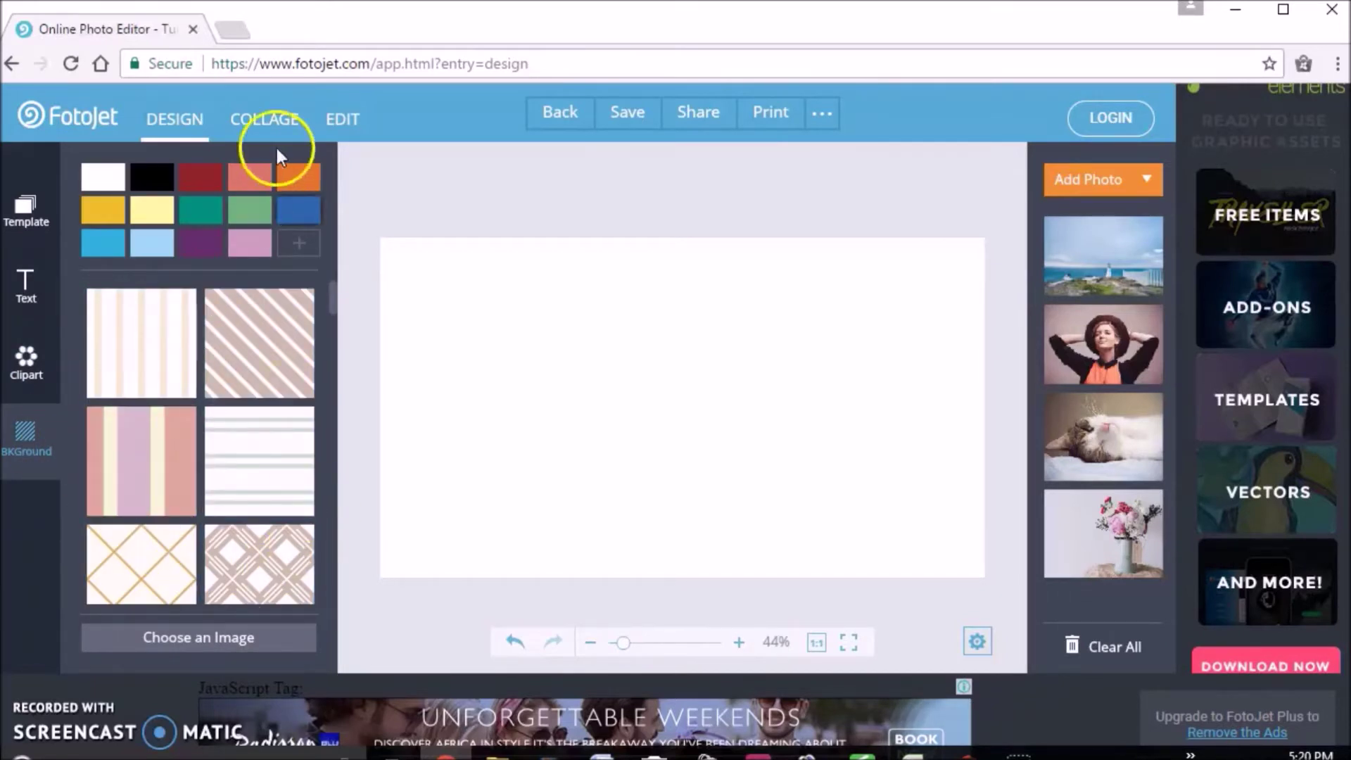
click(296, 248)
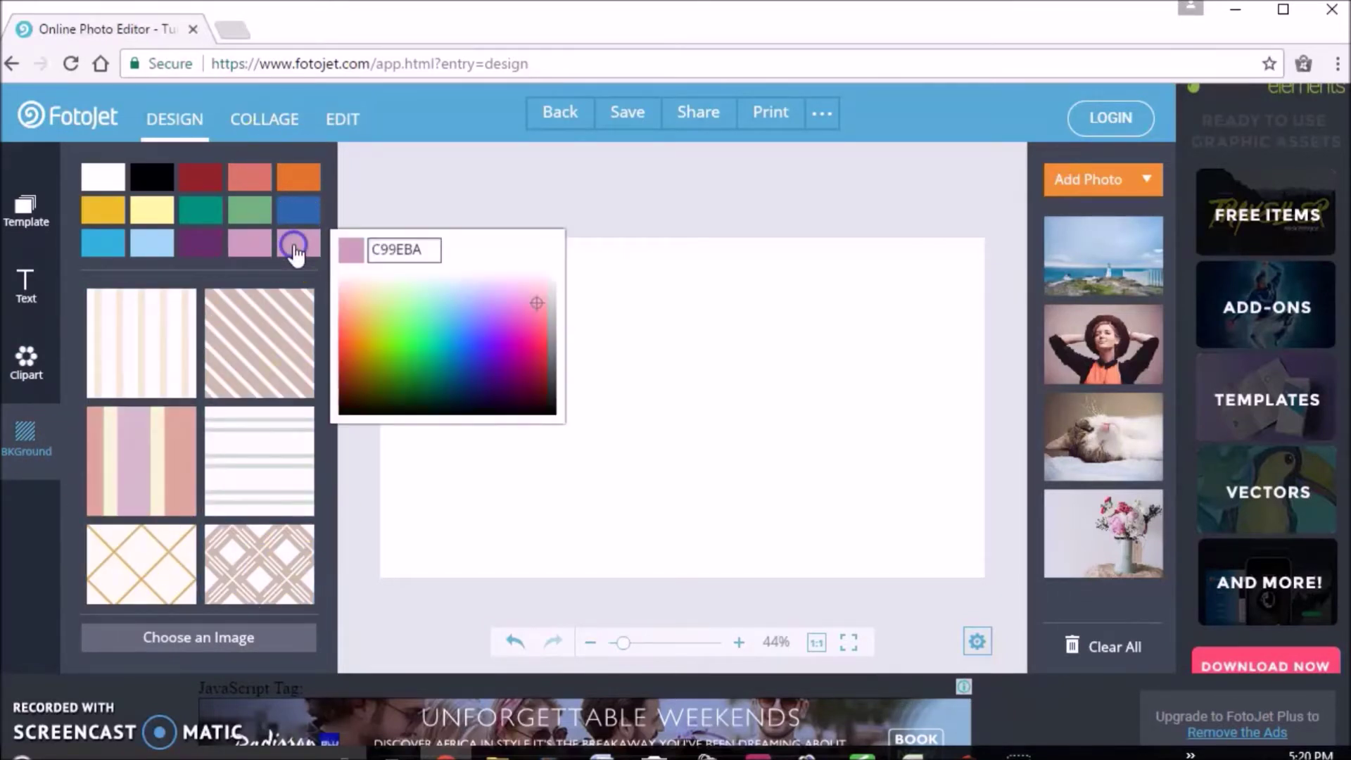
- Add the iPhone photo from the computer and place it on the right part of the canvas
click(1057, 189)
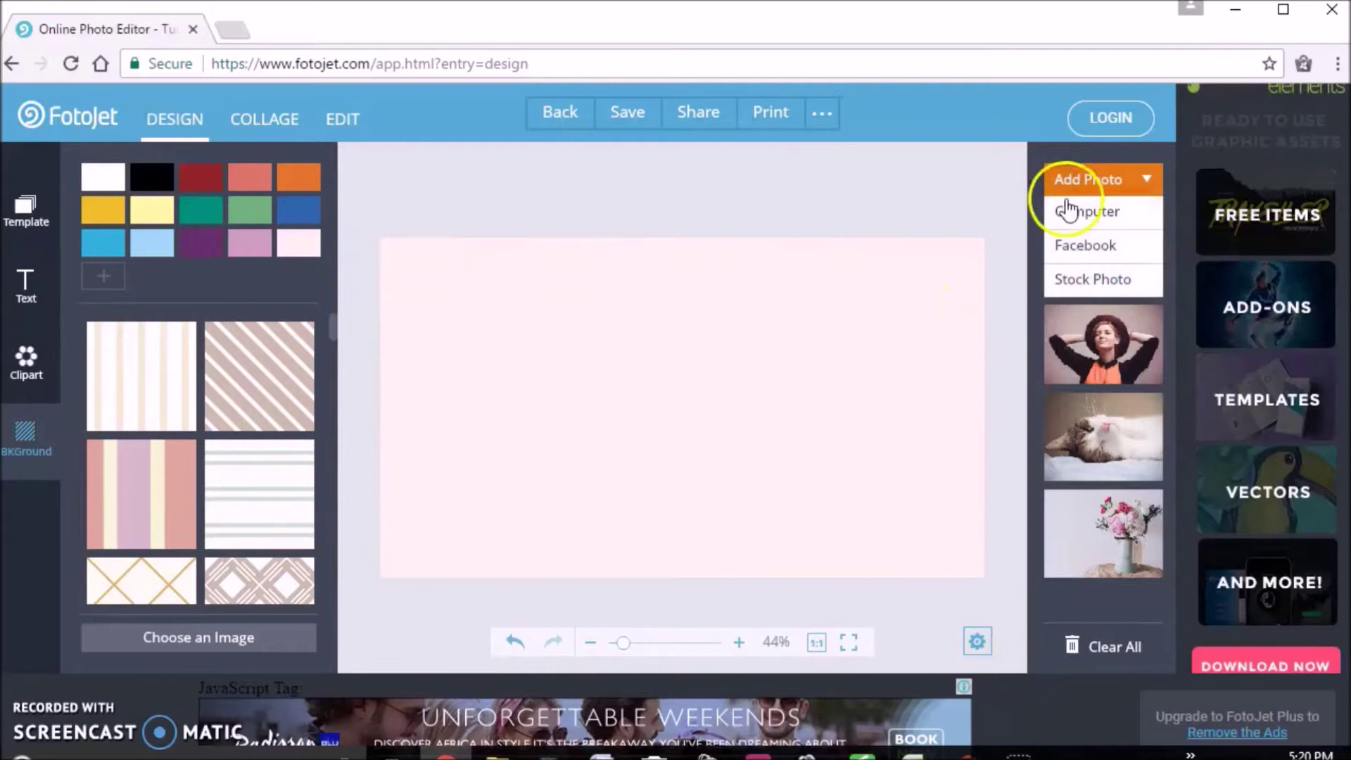
click(1072, 207)
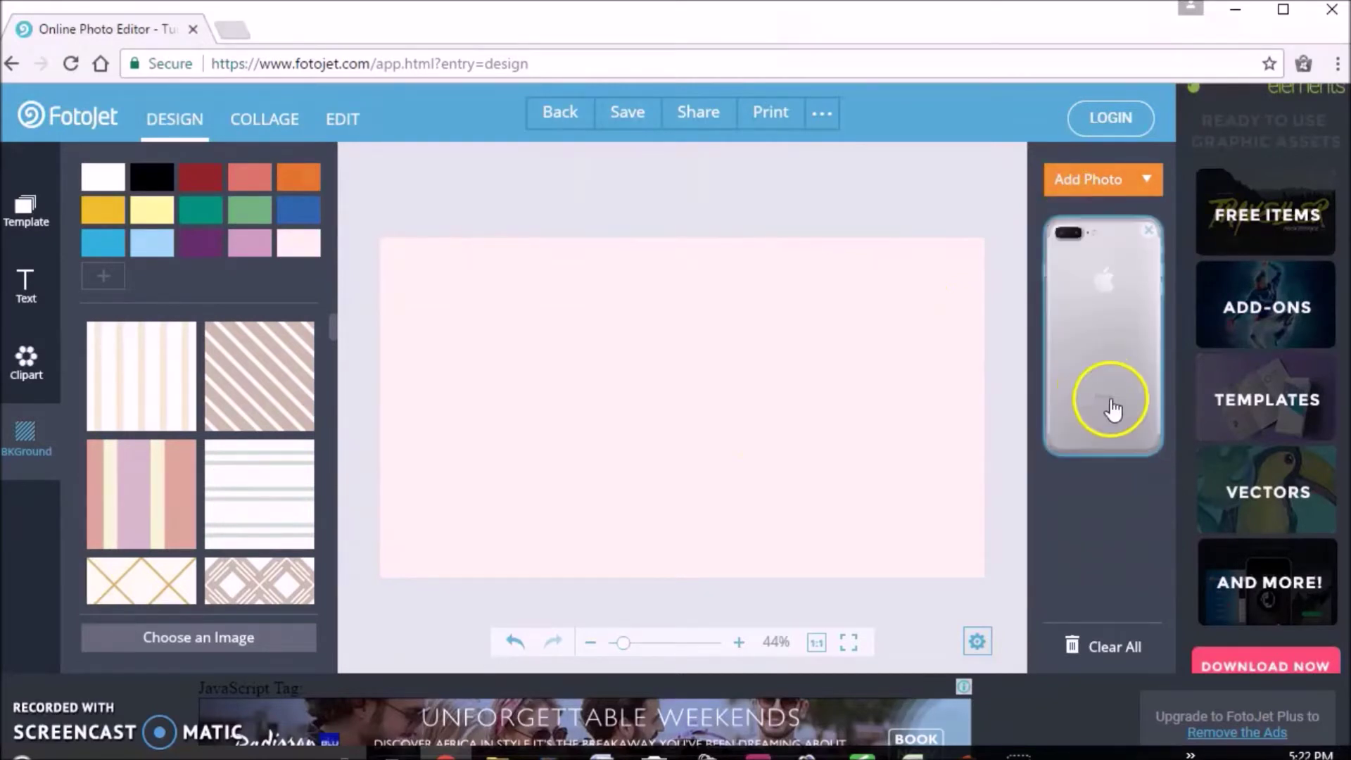
drag(1110, 408, 930, 461)
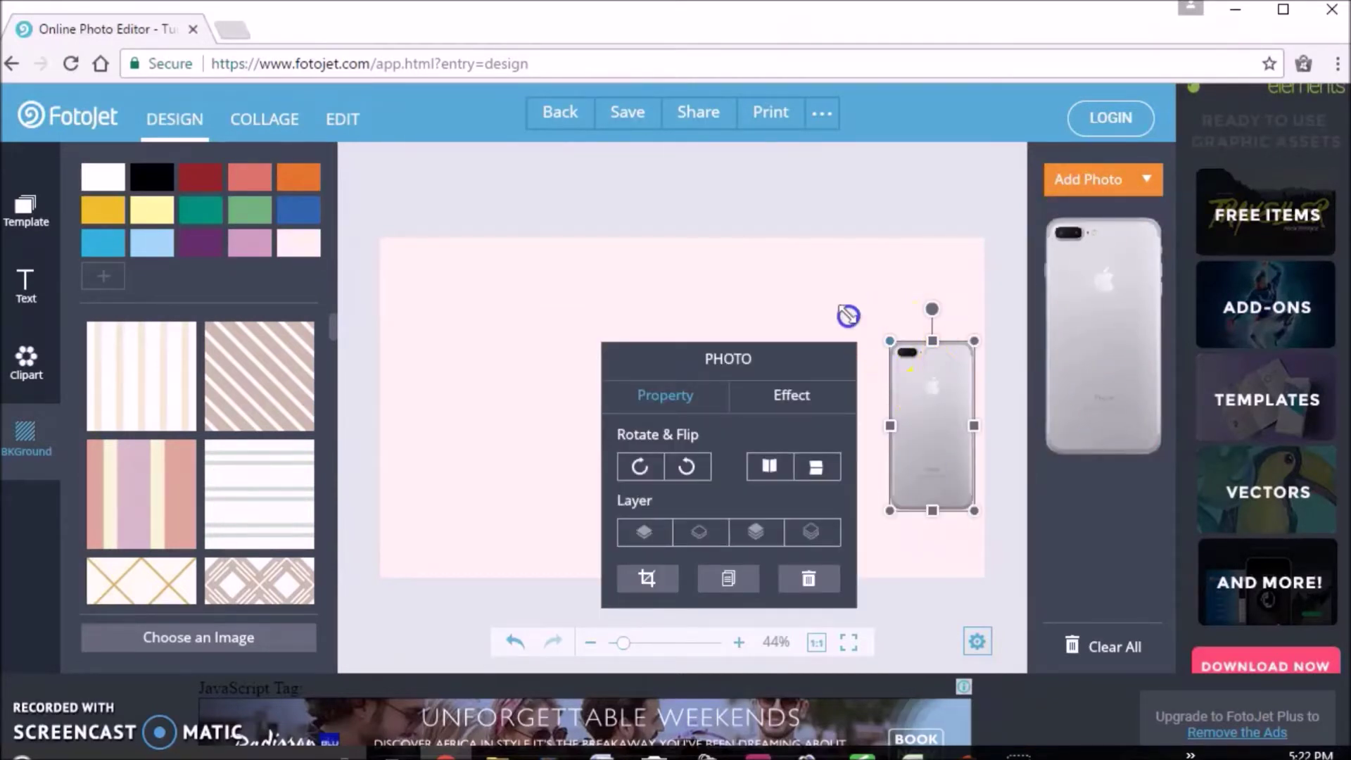
- Enlarge the iPhone photo to nearly the full canvas height and position it a little in from the canvas's right edge
drag(847, 314, 838, 237)
drag(838, 511, 802, 575)
drag(892, 468, 845, 449)
drag(791, 238, 792, 241)
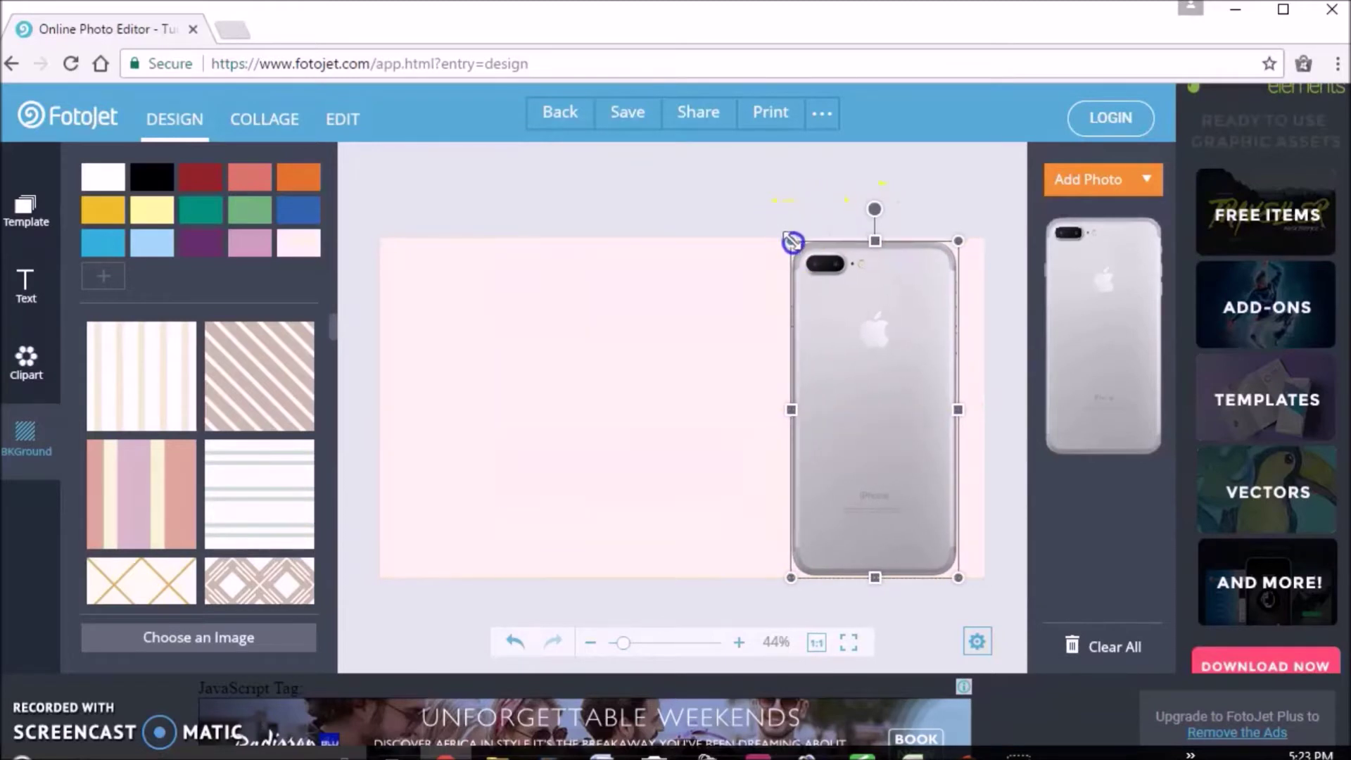
drag(872, 378, 827, 347)
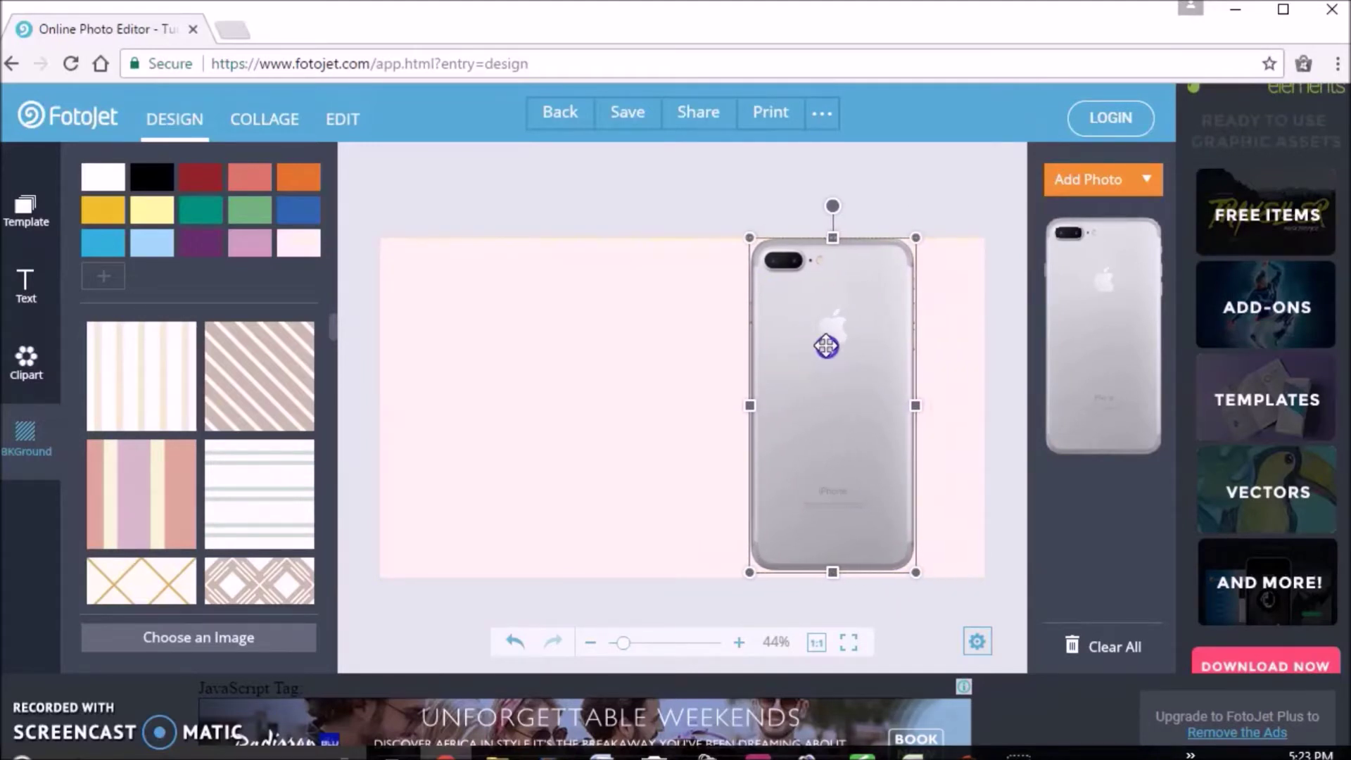
drag(912, 567, 915, 571)
drag(825, 462, 836, 462)
click(624, 184)
- Add a new text box and set it in the installed Observant Demo font
click(30, 285)
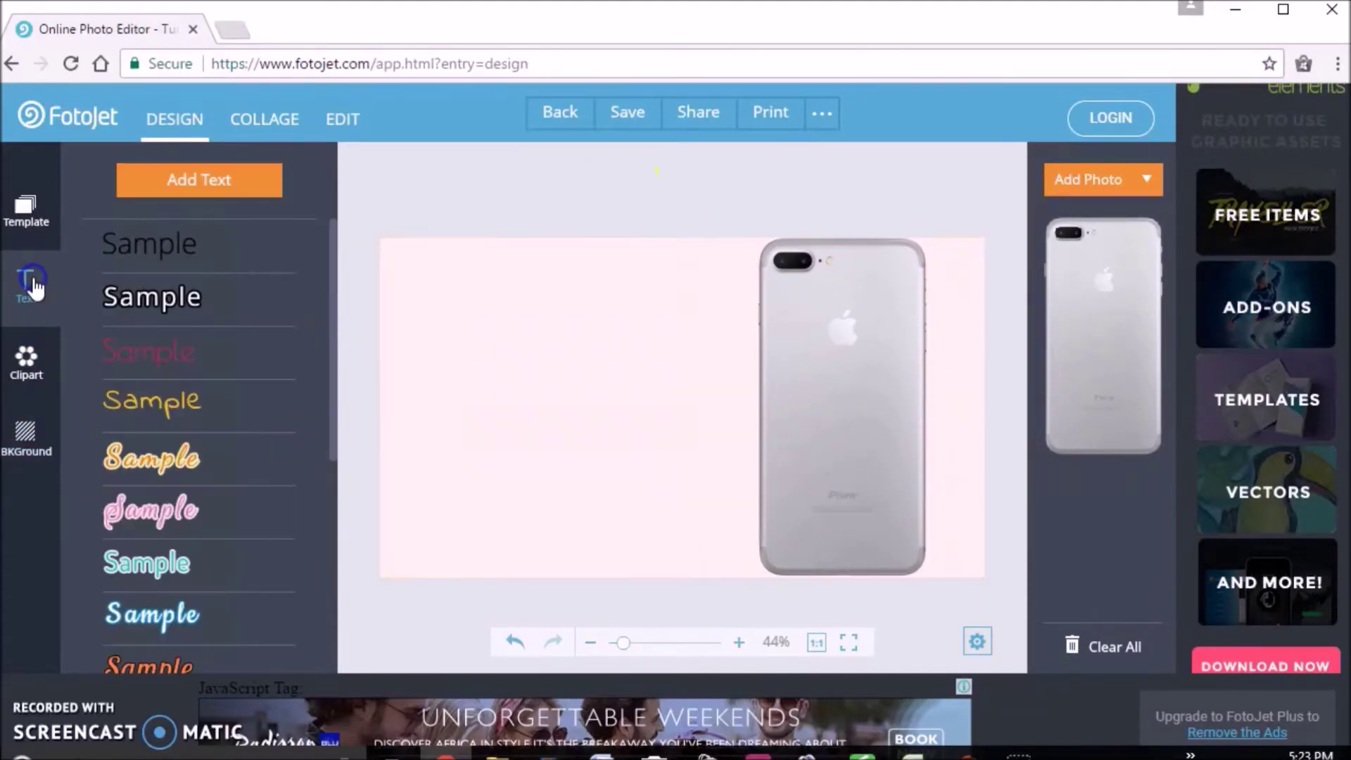
click(207, 186)
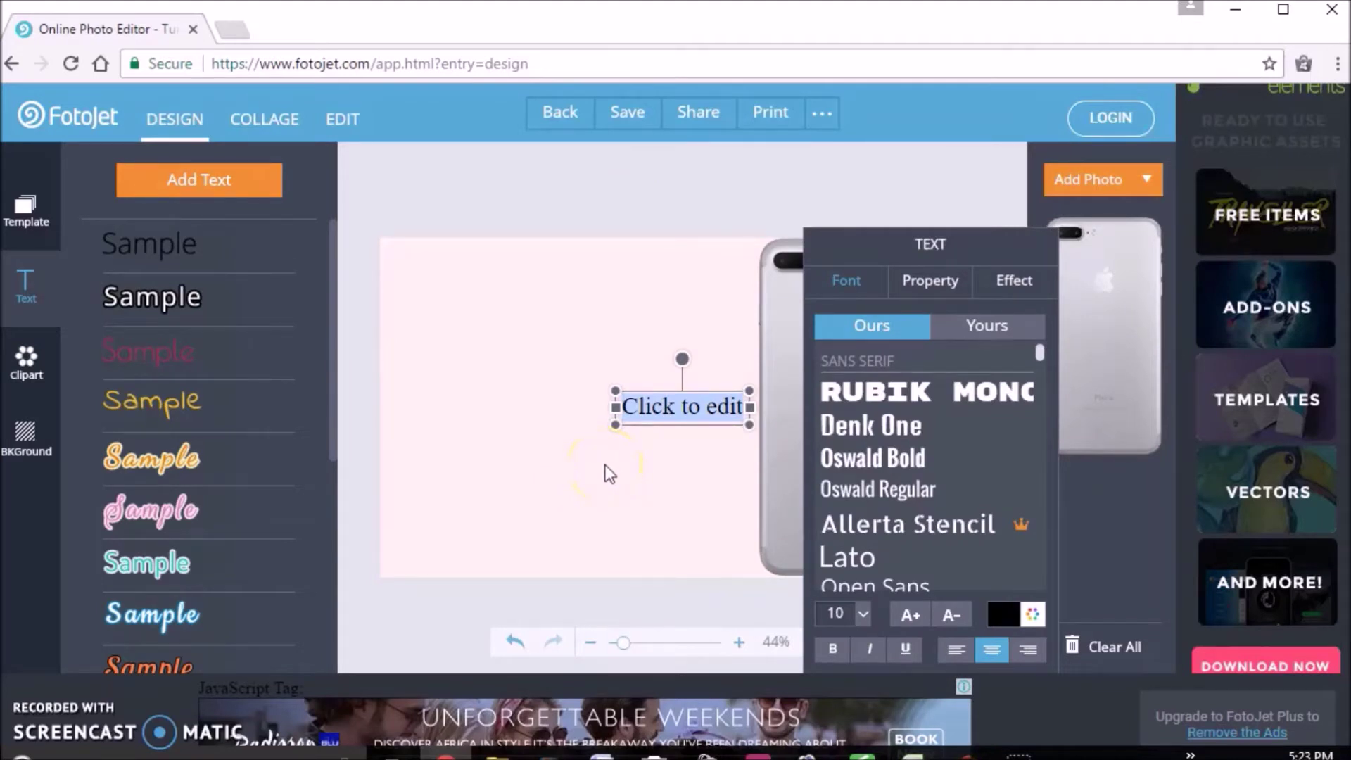
click(998, 323)
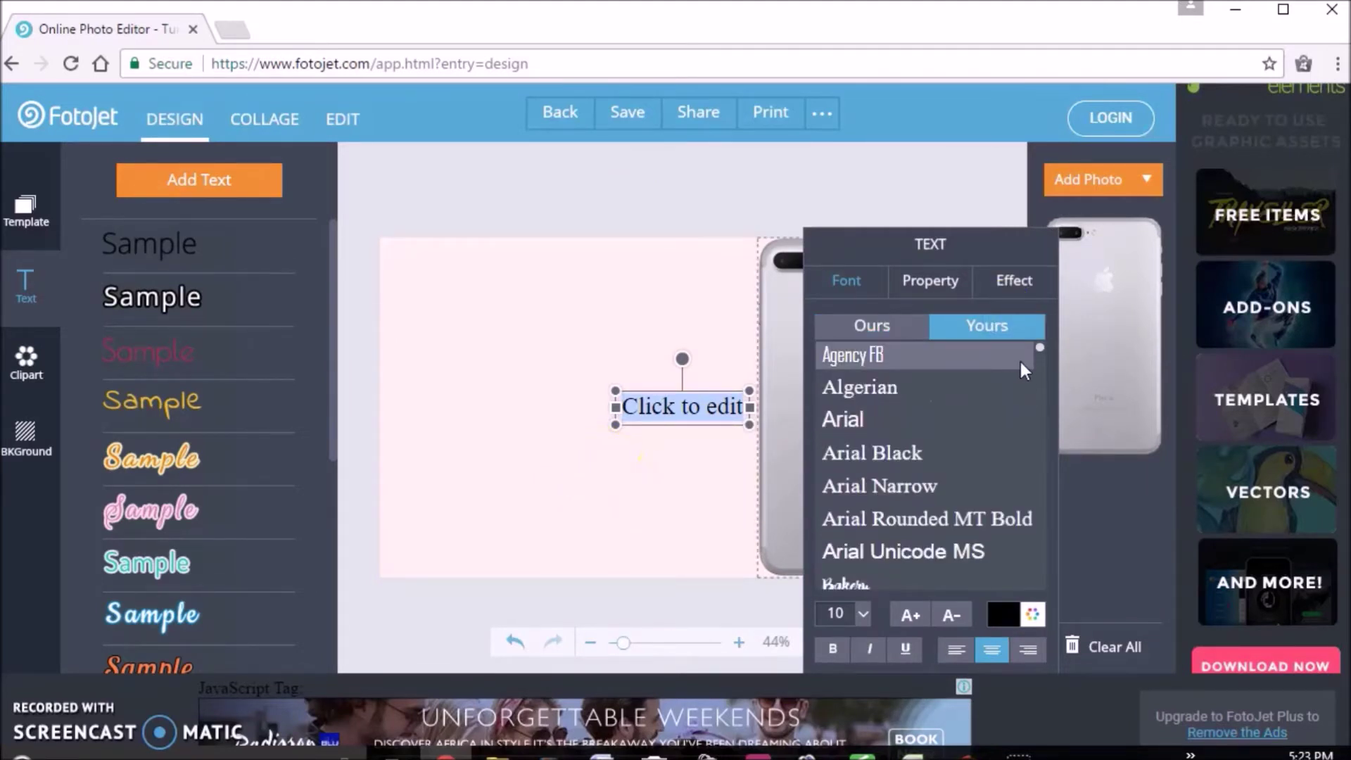
drag(1041, 349, 1041, 377)
click(1040, 377)
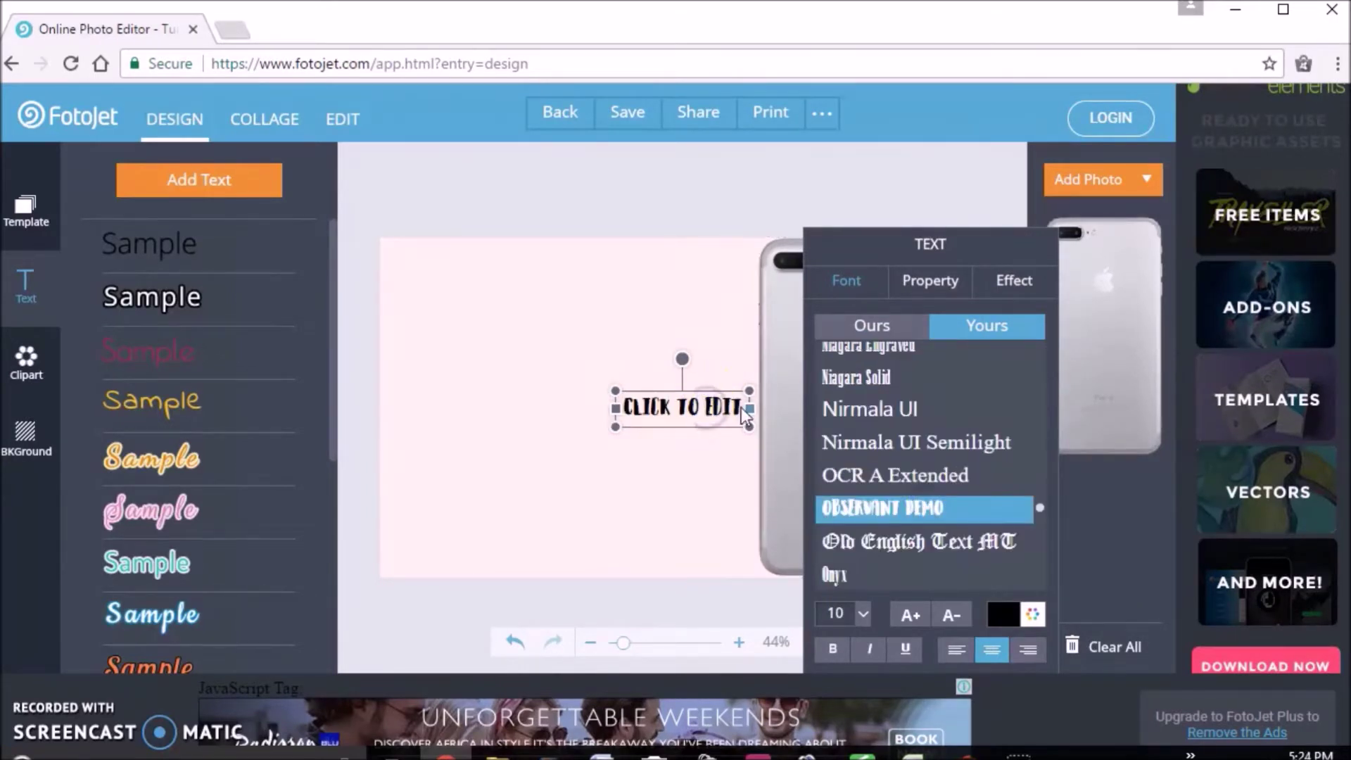
- Replace the placeholder text in the new text box with "WHAT IS"
double_click(744, 414)
key(BackSpace)
key(BackSpace)
key(BackSpace)
key(BackSpace)
key(BackSpace)
key(BackSpace)
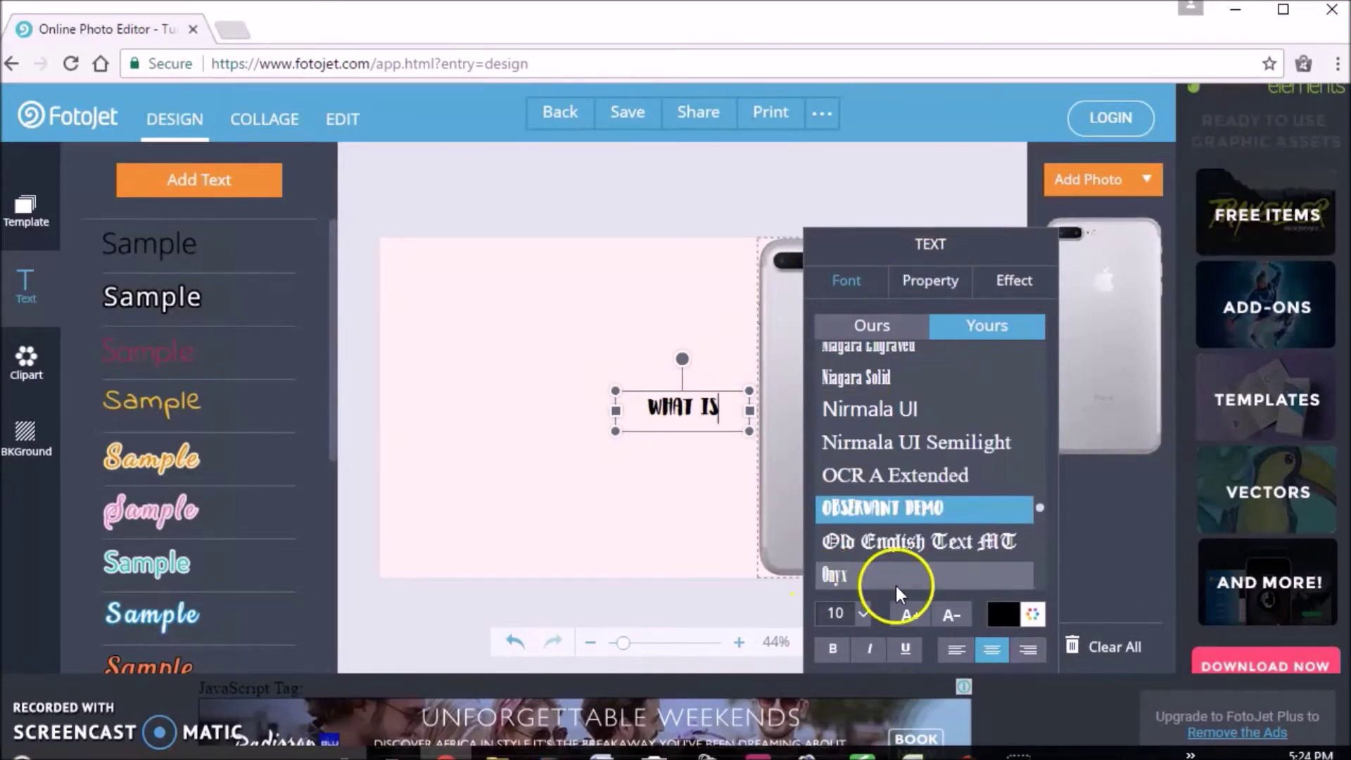
- Color the "WHAT IS" text white and give it a gray outline
click(1005, 615)
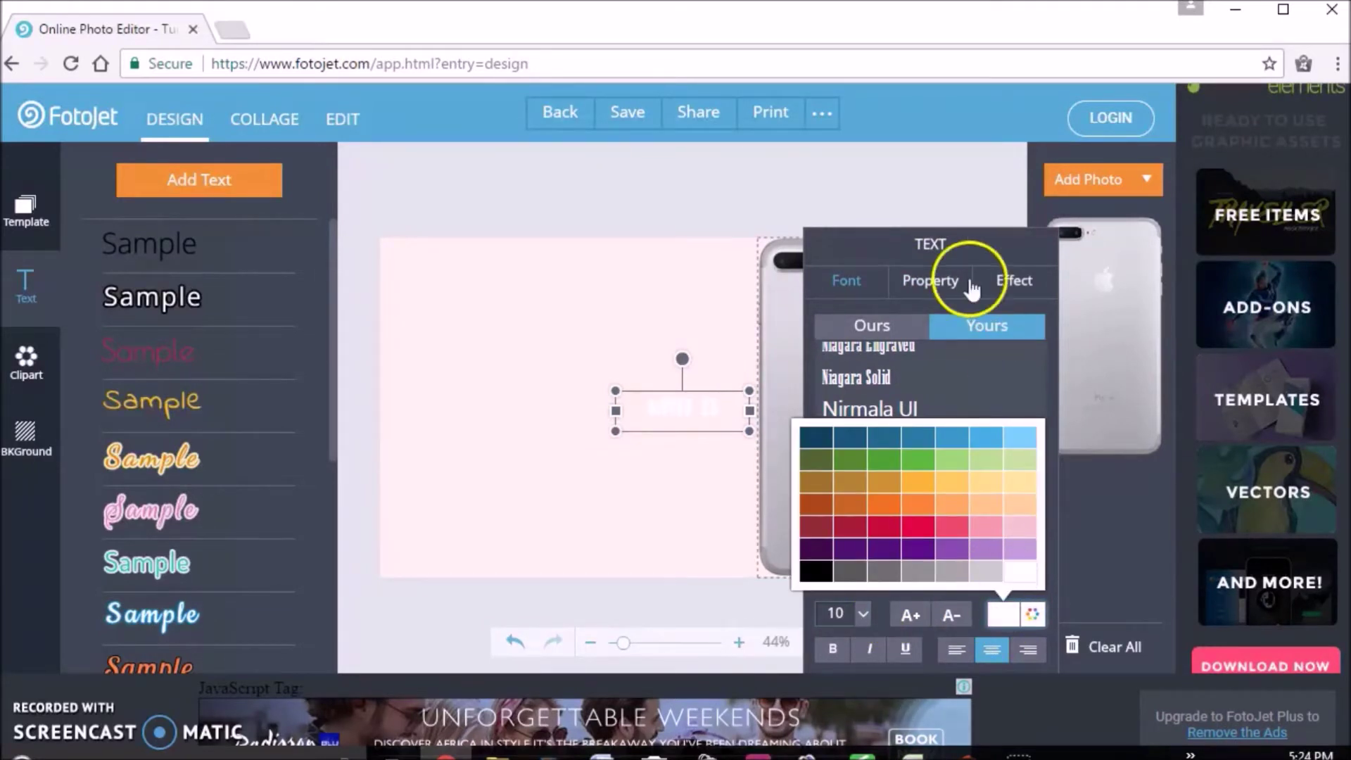
click(1015, 280)
click(836, 387)
click(910, 420)
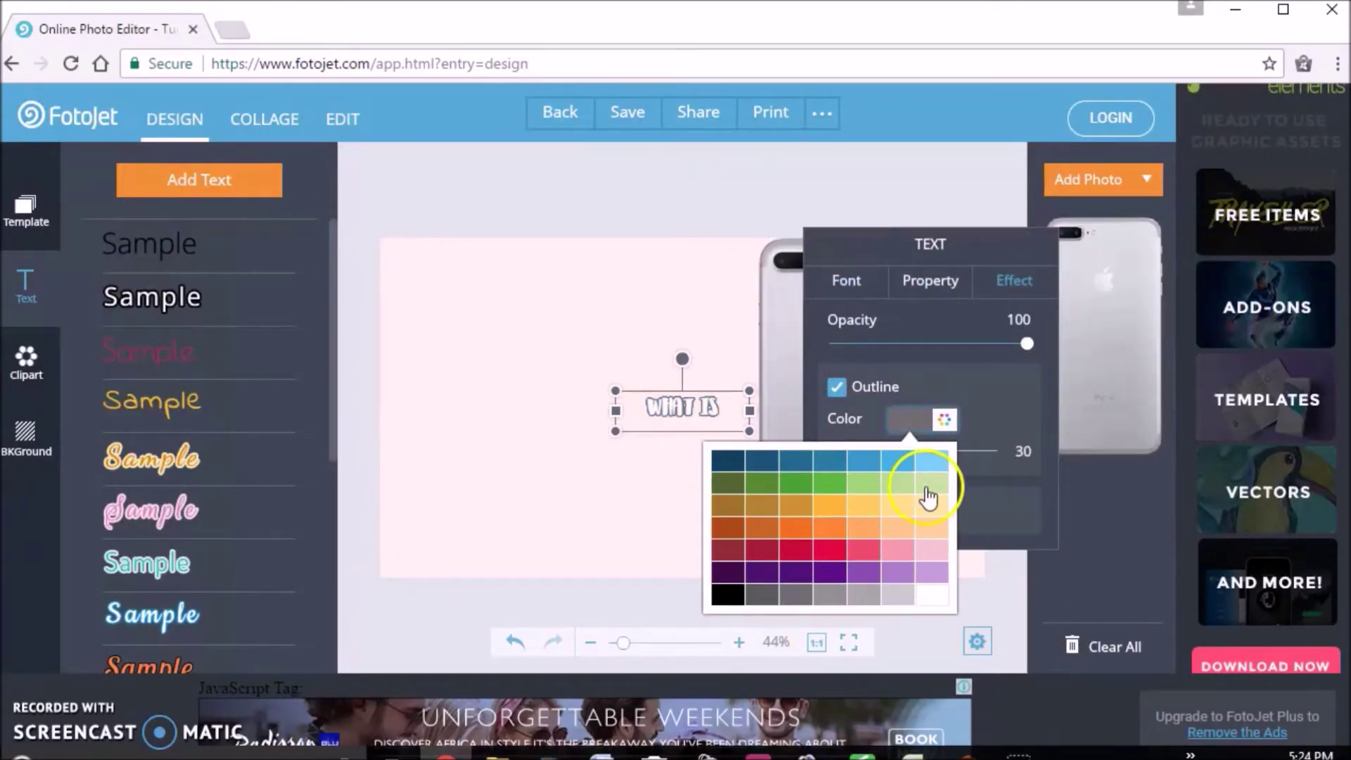
- Enlarge the "WHAT IS" text to size 20 and widen its text box toward the canvas's left edge
click(847, 281)
click(909, 614)
click(910, 614)
click(910, 615)
click(910, 615)
click(909, 615)
drag(616, 448, 422, 421)
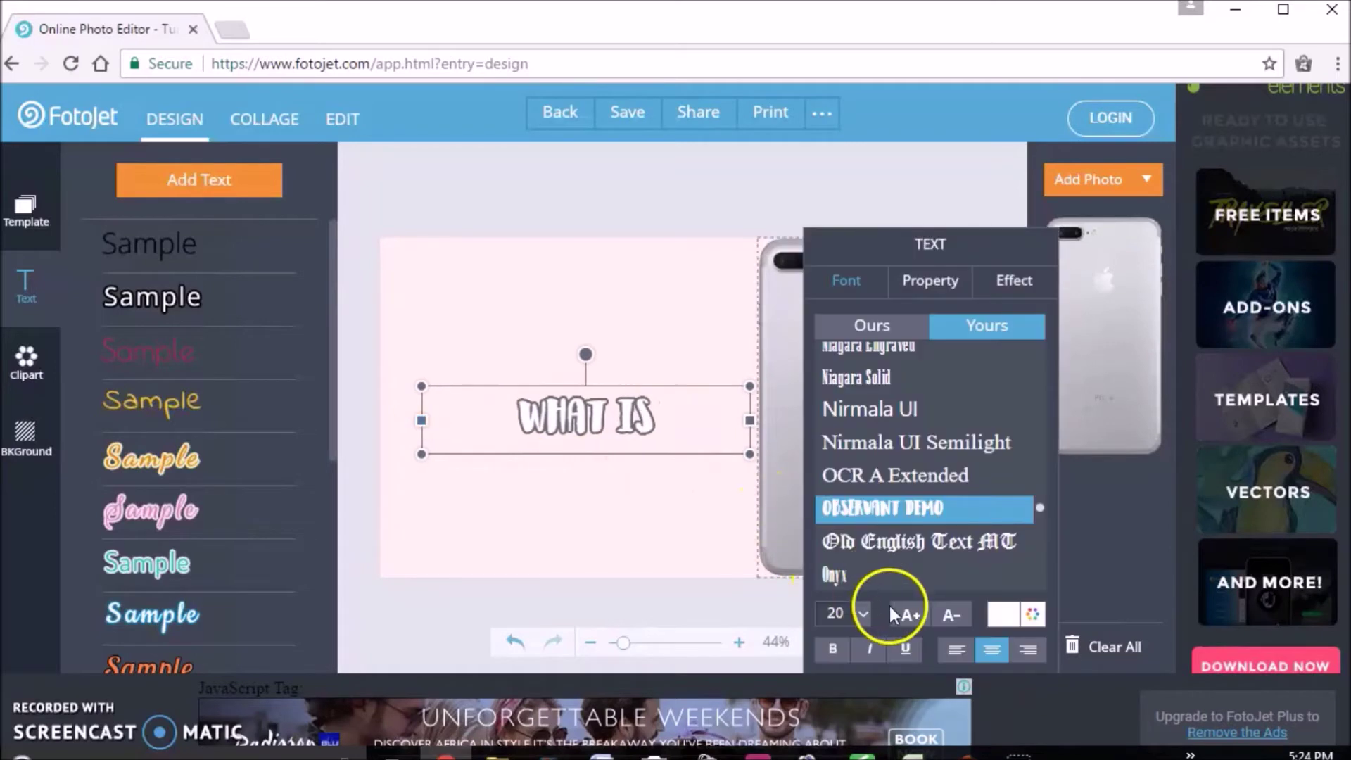
- Enlarge the "WHAT IS" text to size 48 and position it along the canvas's upper edge beside the phone
click(907, 614)
click(907, 614)
click(906, 614)
click(907, 615)
click(907, 614)
click(906, 615)
click(950, 614)
click(950, 615)
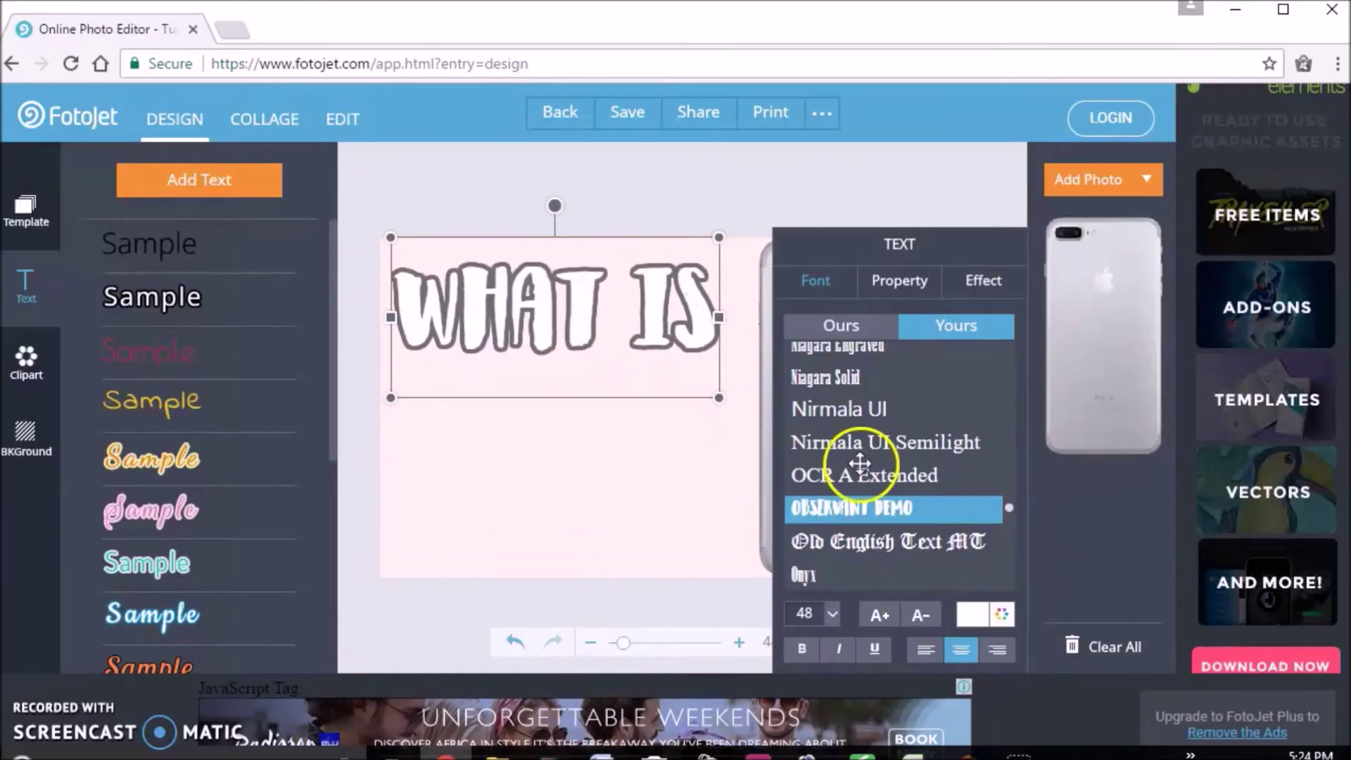
click(880, 615)
click(921, 616)
double_click(611, 308)
drag(552, 235, 561, 219)
click(615, 497)
- Add a new text box and set its font to Chasing Embers Demo Version
click(182, 184)
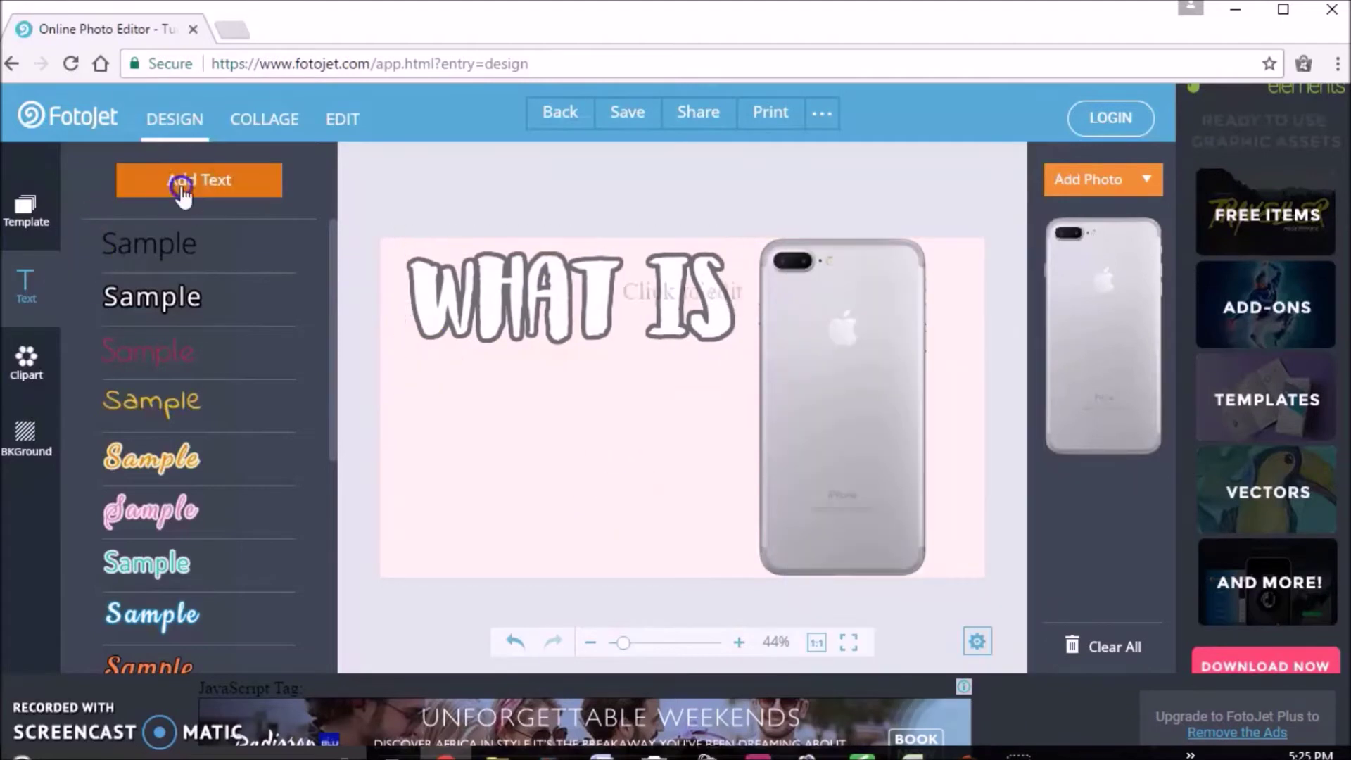
click(959, 332)
drag(1041, 506, 1041, 385)
click(920, 541)
- Color the new placeholder text white and give it a gray outline
click(1001, 614)
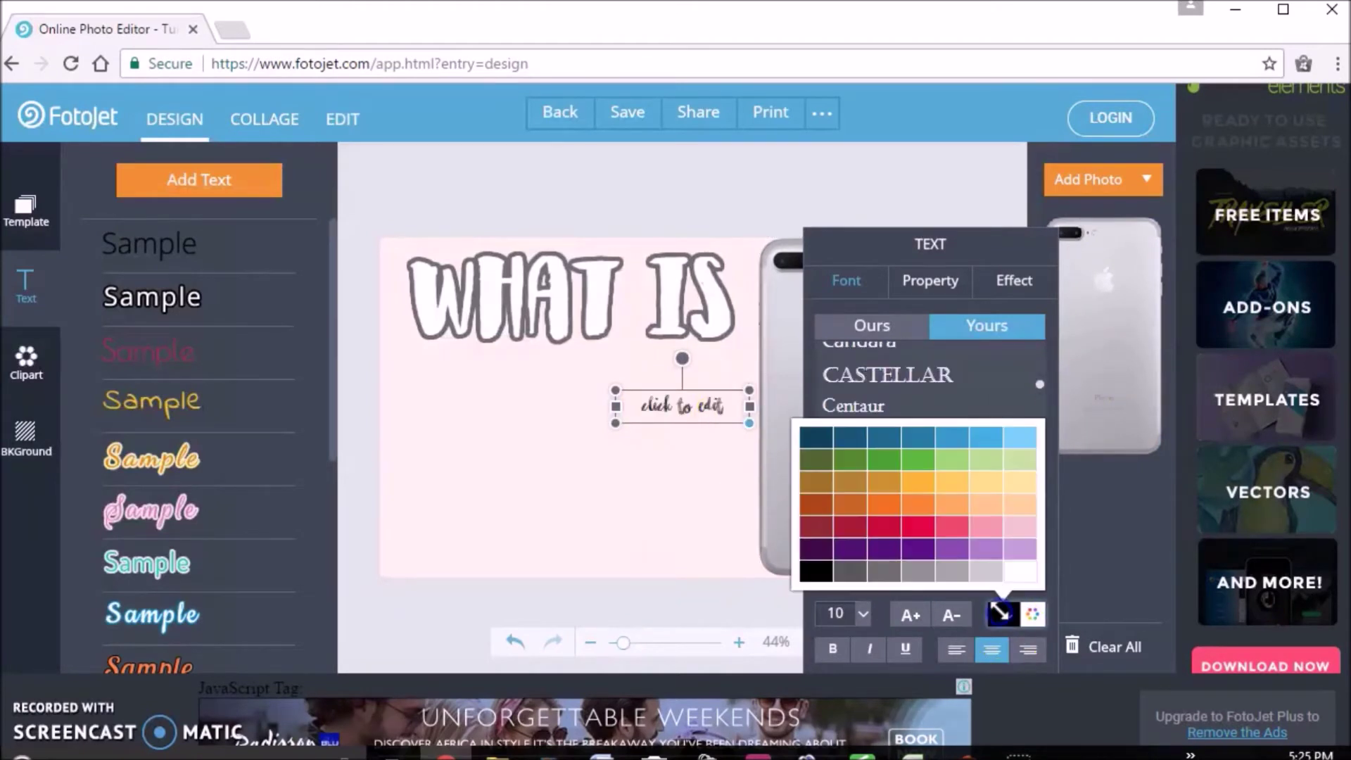
click(1001, 302)
click(838, 388)
click(915, 421)
click(736, 479)
click(501, 564)
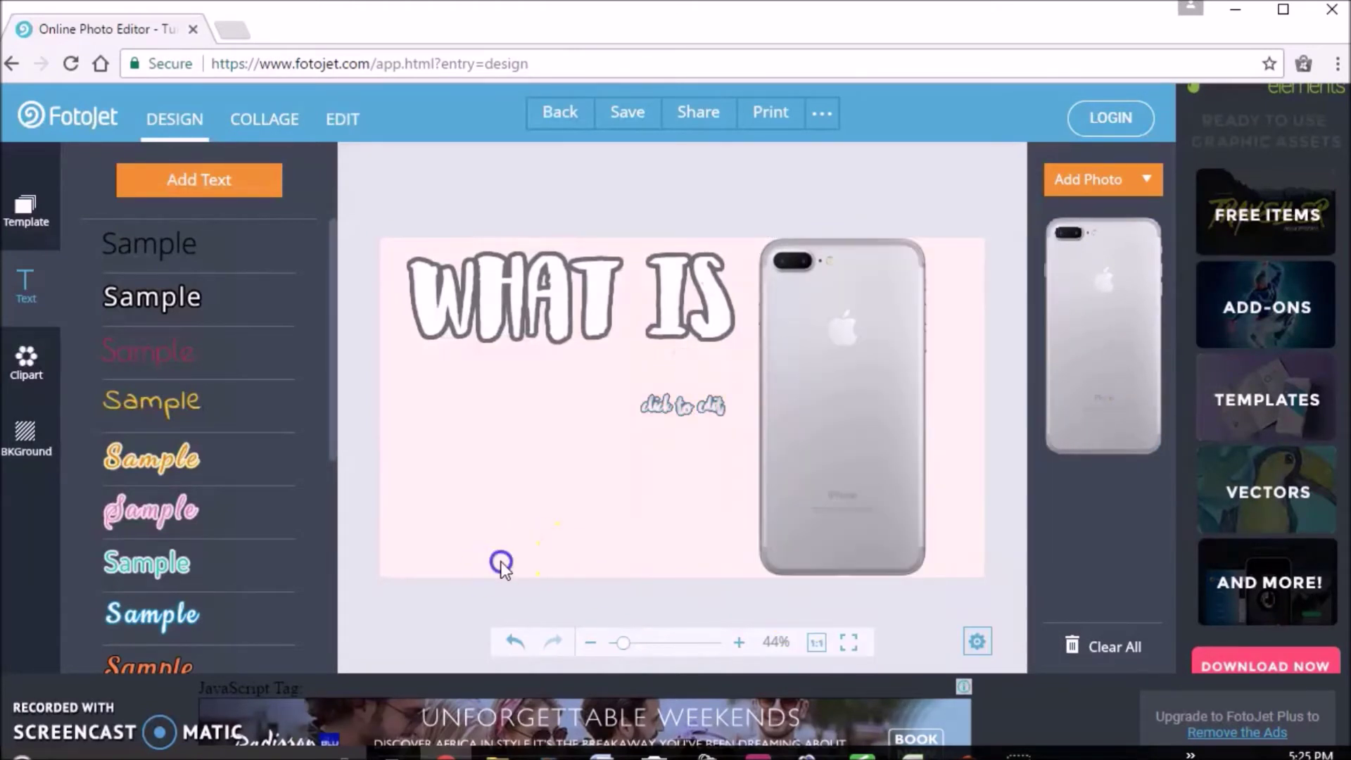
- Replace the placeholder text with "on my", enlarge it to size 28 and center it beneath "WHAT IS"
click(693, 408)
click(846, 280)
click(910, 617)
click(719, 407)
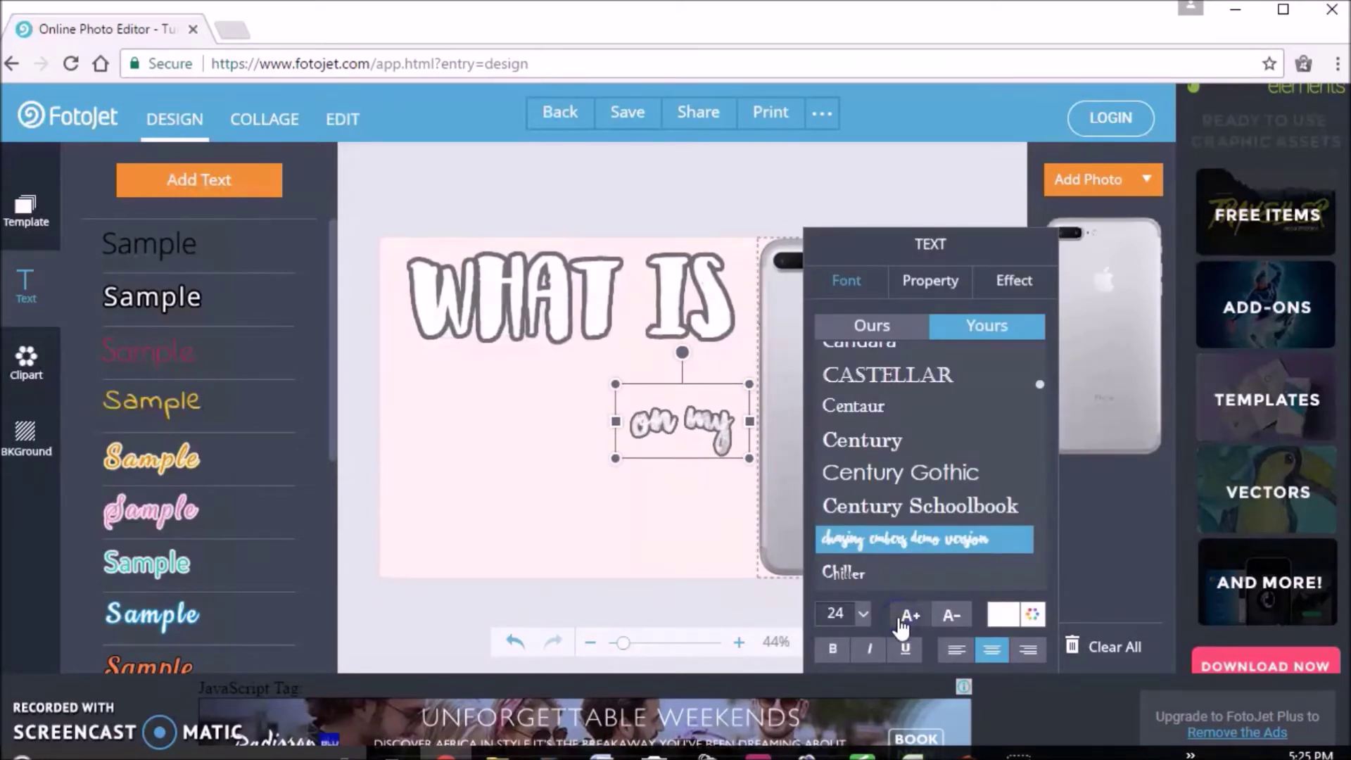
drag(676, 430, 577, 363)
click(602, 448)
- Add another text box reading "IPHONE 7" and set its font to Bebas Neue
click(218, 184)
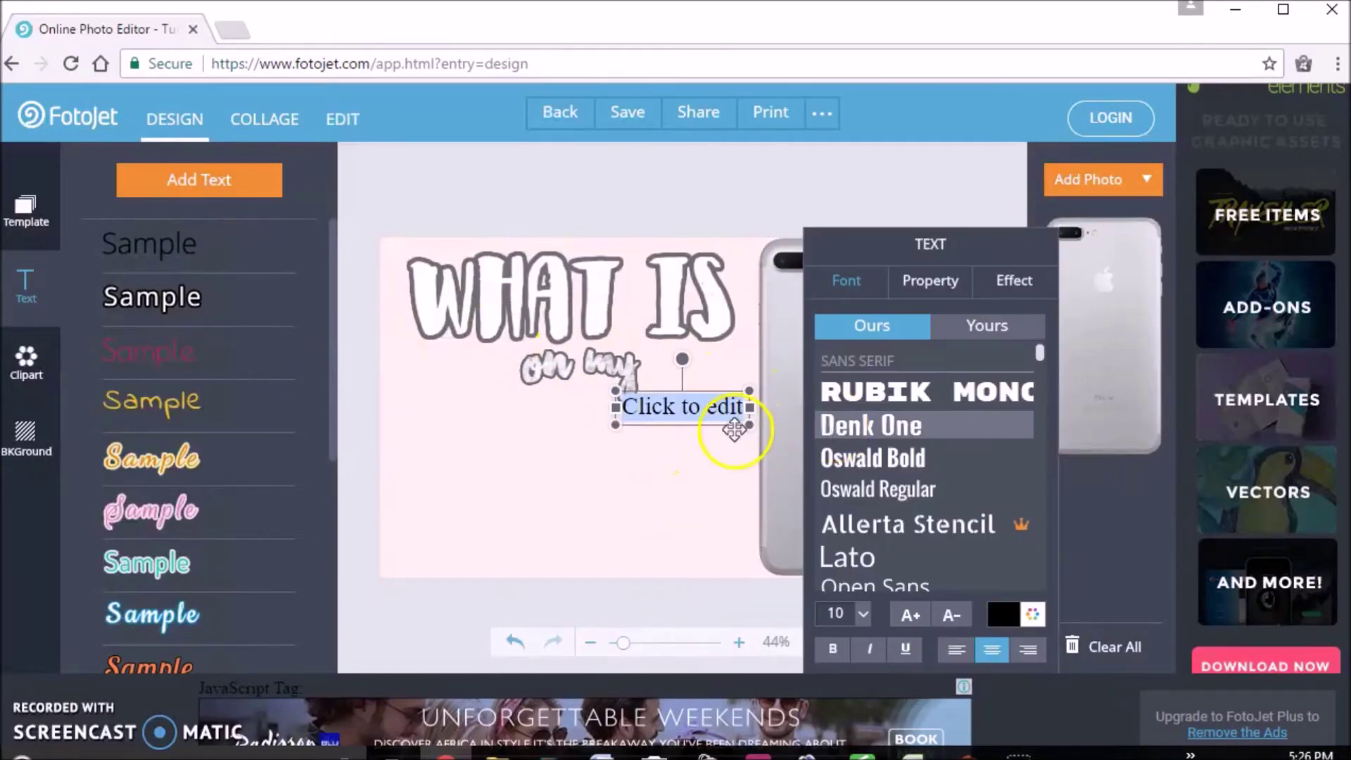
click(989, 326)
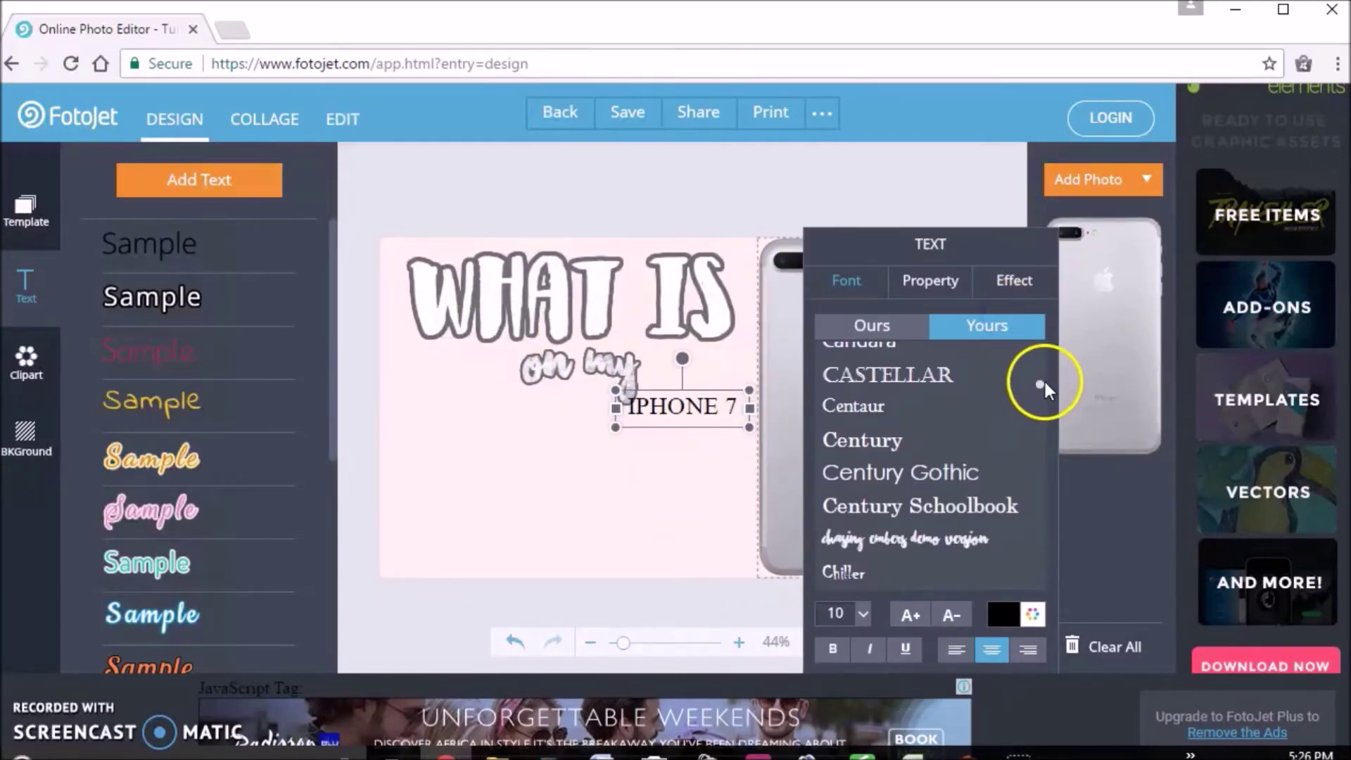
drag(1043, 380, 1042, 337)
click(880, 575)
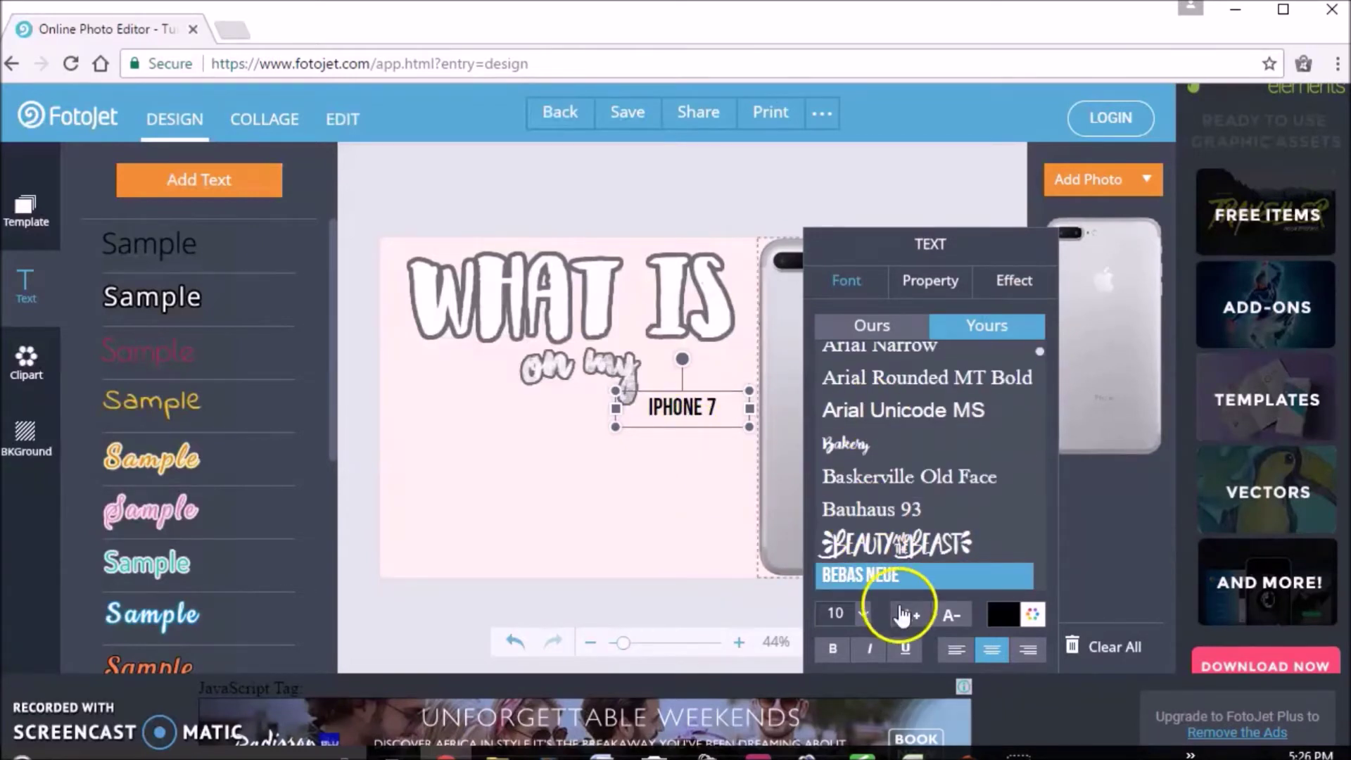
- Enlarge the "IPHONE 7" text to size 48 and widen its text box toward the canvas's left edge
click(908, 614)
click(908, 615)
drag(560, 582, 401, 551)
- Color the "IPHONE 7" text white, give it a gray outline and place it just below "on my"
click(1015, 612)
click(1023, 573)
click(1013, 280)
click(837, 387)
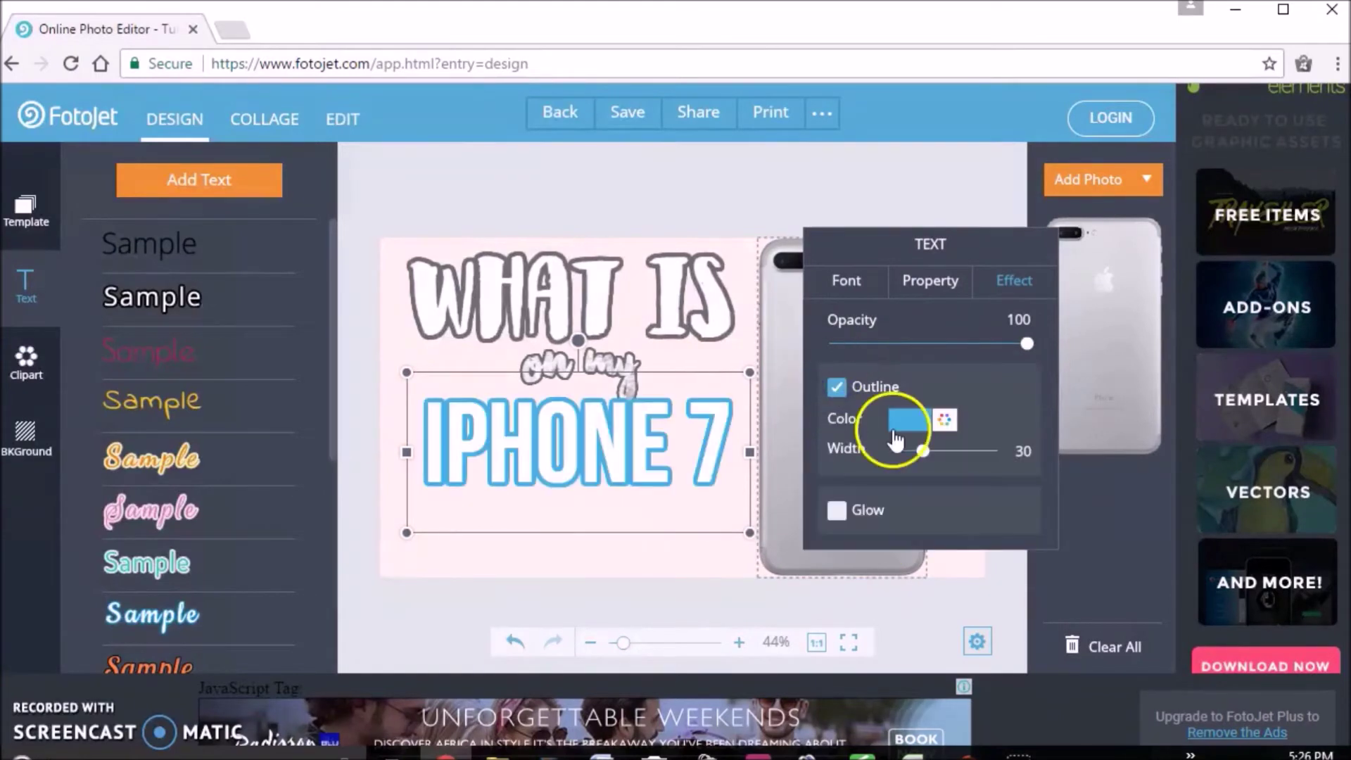
click(907, 421)
click(793, 599)
drag(556, 425, 546, 440)
click(437, 229)
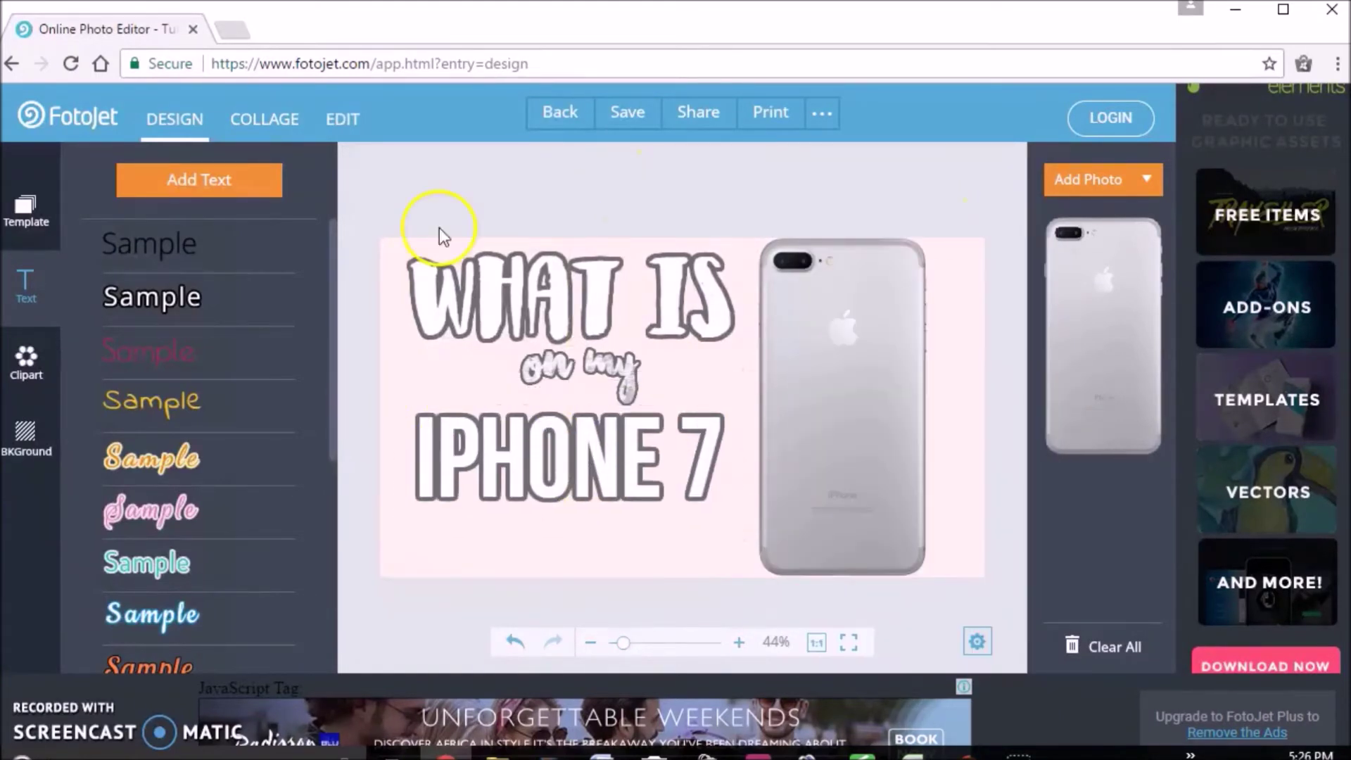
- Add a text box reading "PLUS" and set its font to Observant Demo
click(199, 180)
text(PLUS)
click(1014, 325)
scroll(1042, 470, down, 20)
scroll(1036, 496, down, 15)
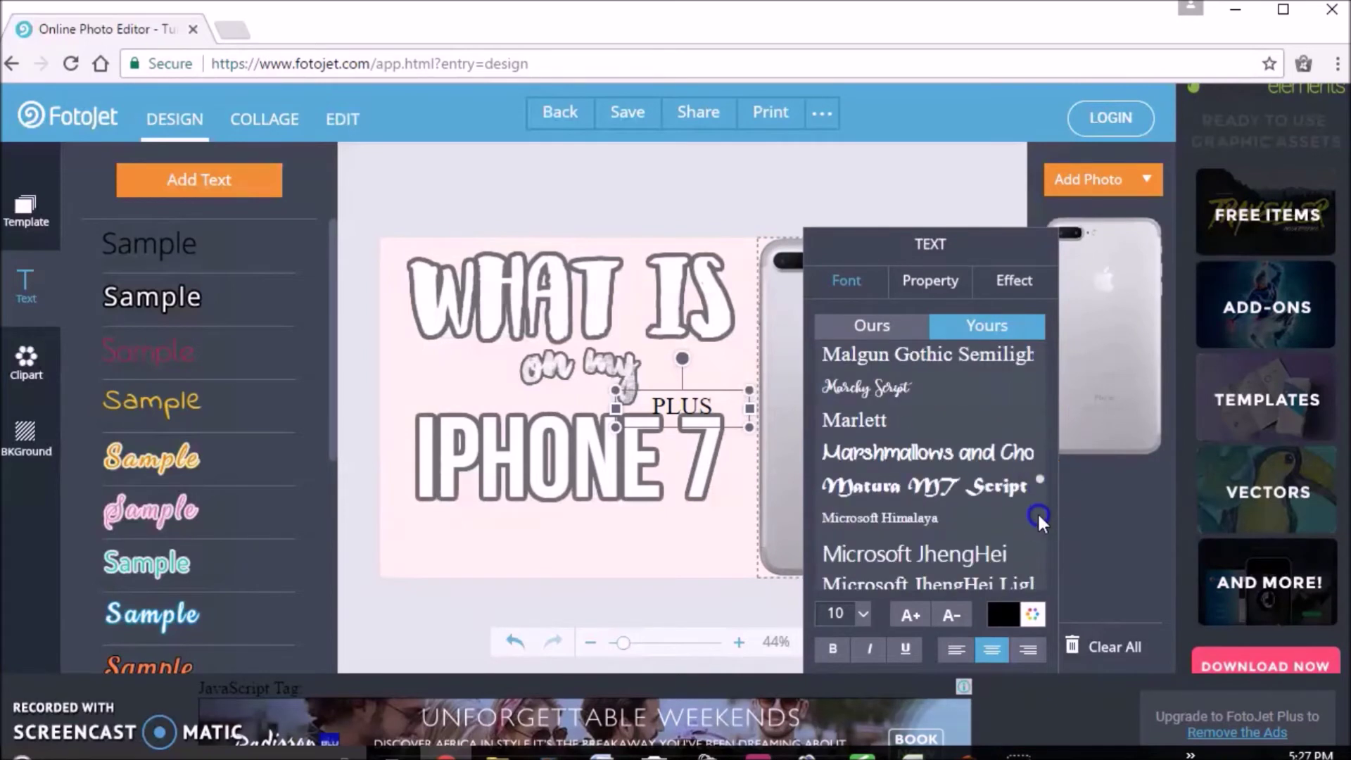
scroll(1042, 521, down, 5)
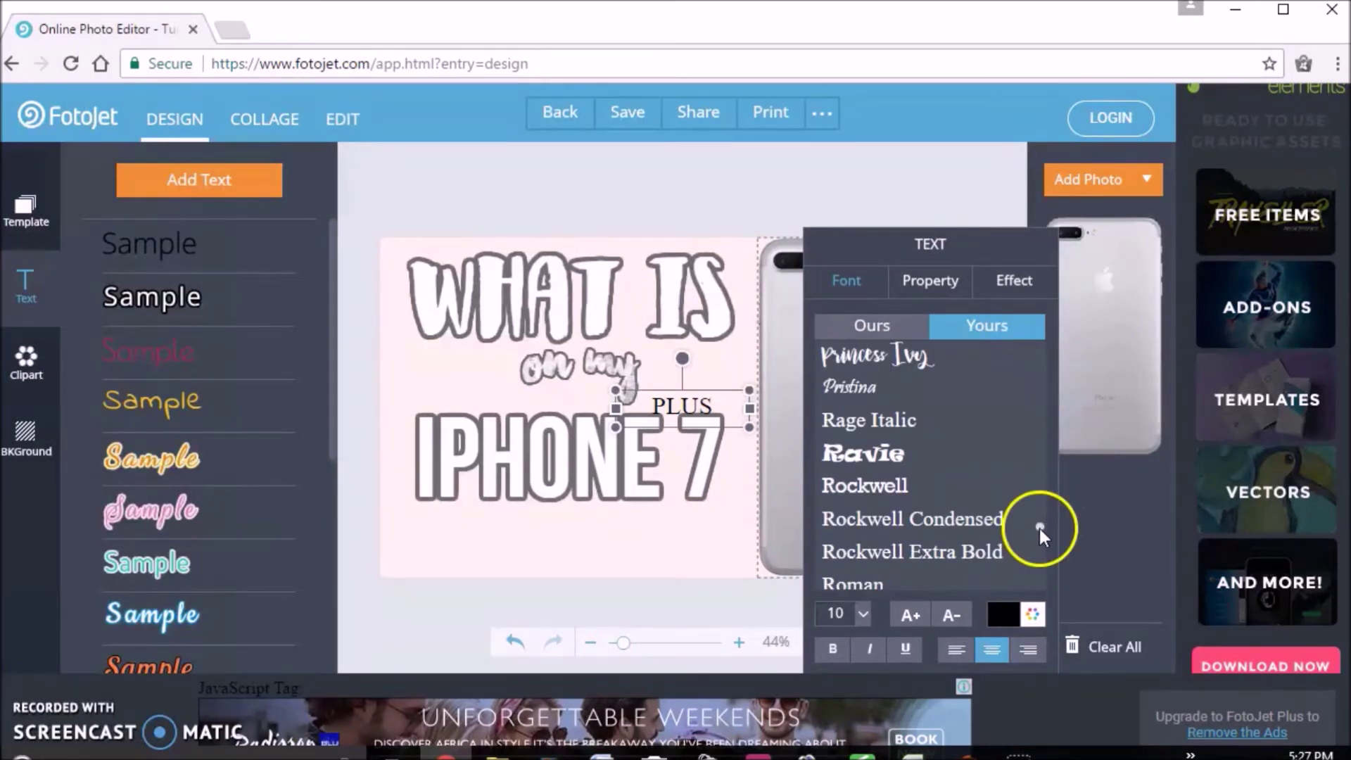
scroll(1041, 531, up, 8)
click(880, 365)
- Color the "PLUS" text white and enlarge it to size 48
click(1008, 612)
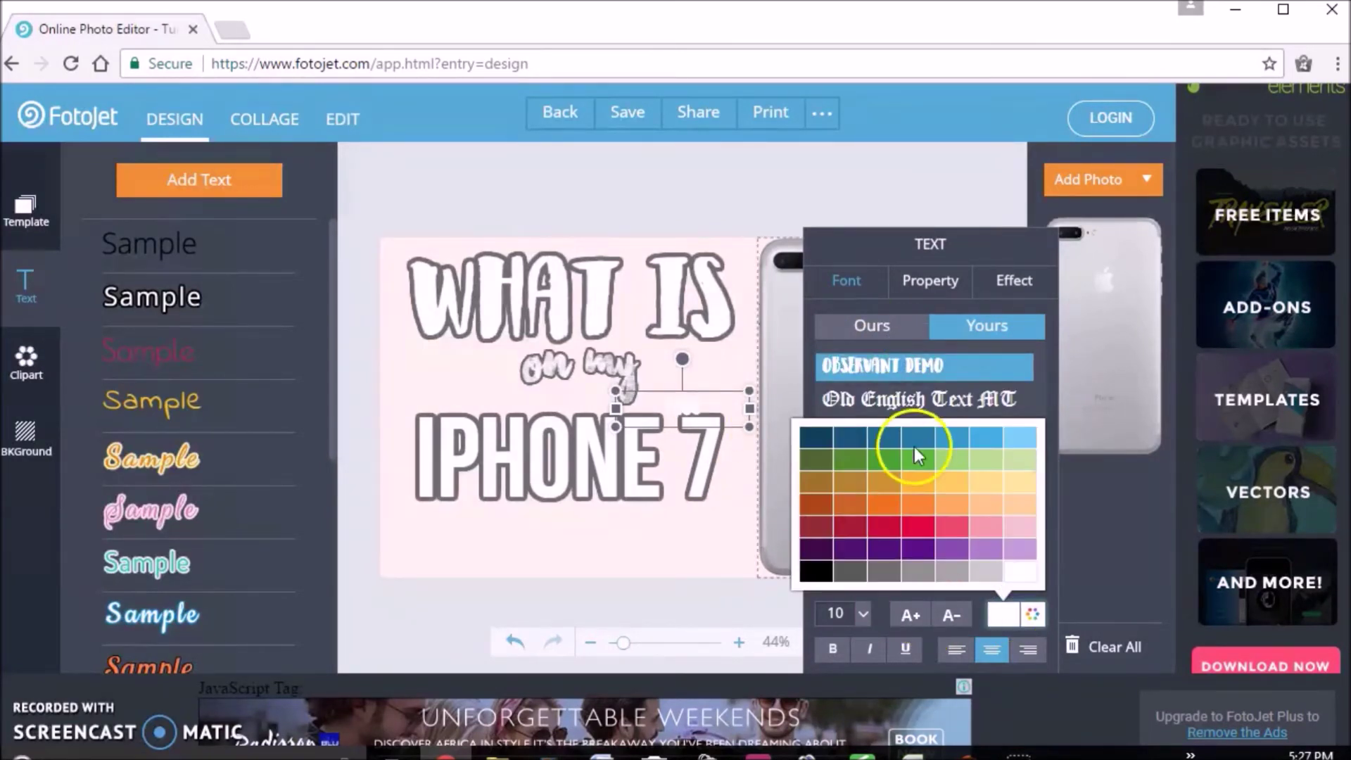
click(707, 438)
click(907, 615)
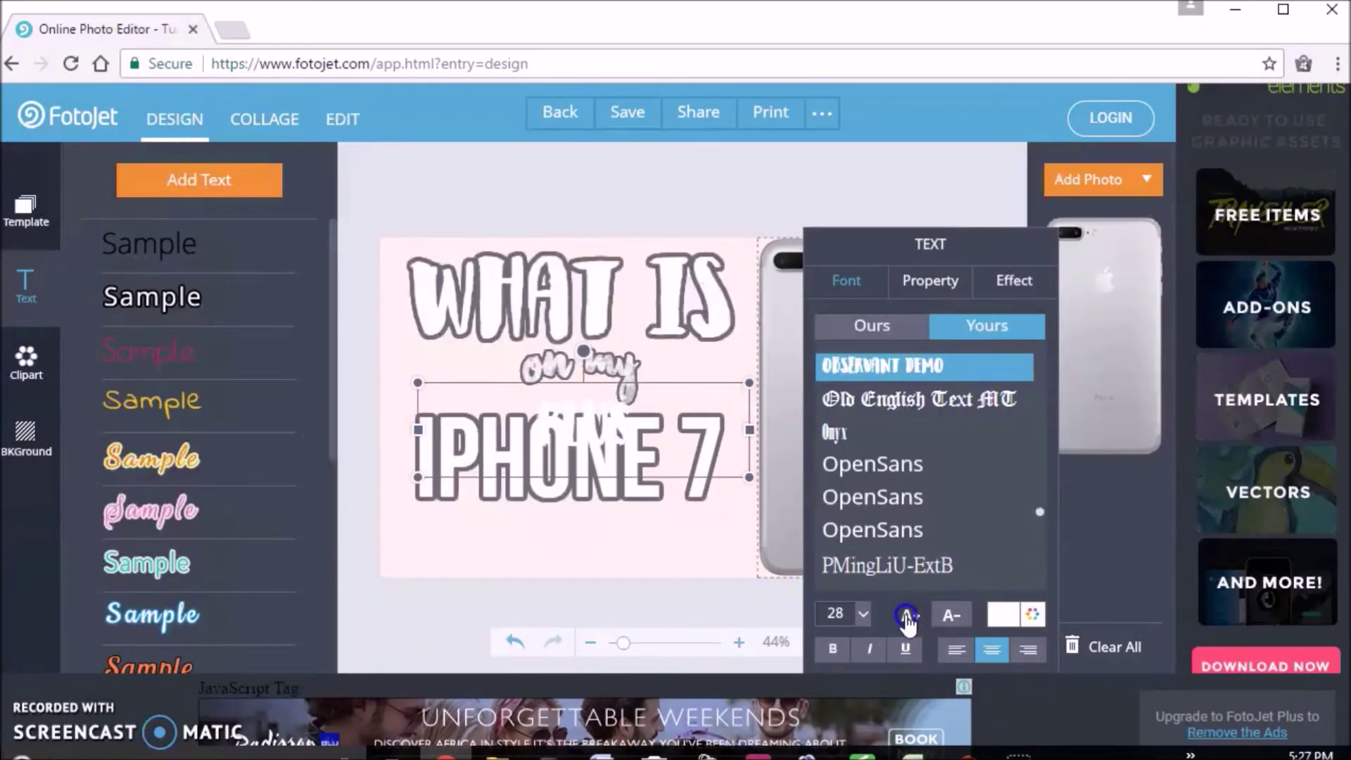
click(908, 615)
click(908, 615)
- Give the "PLUS" text a gray outline and place it below "IPHONE 7"
click(1018, 281)
click(837, 386)
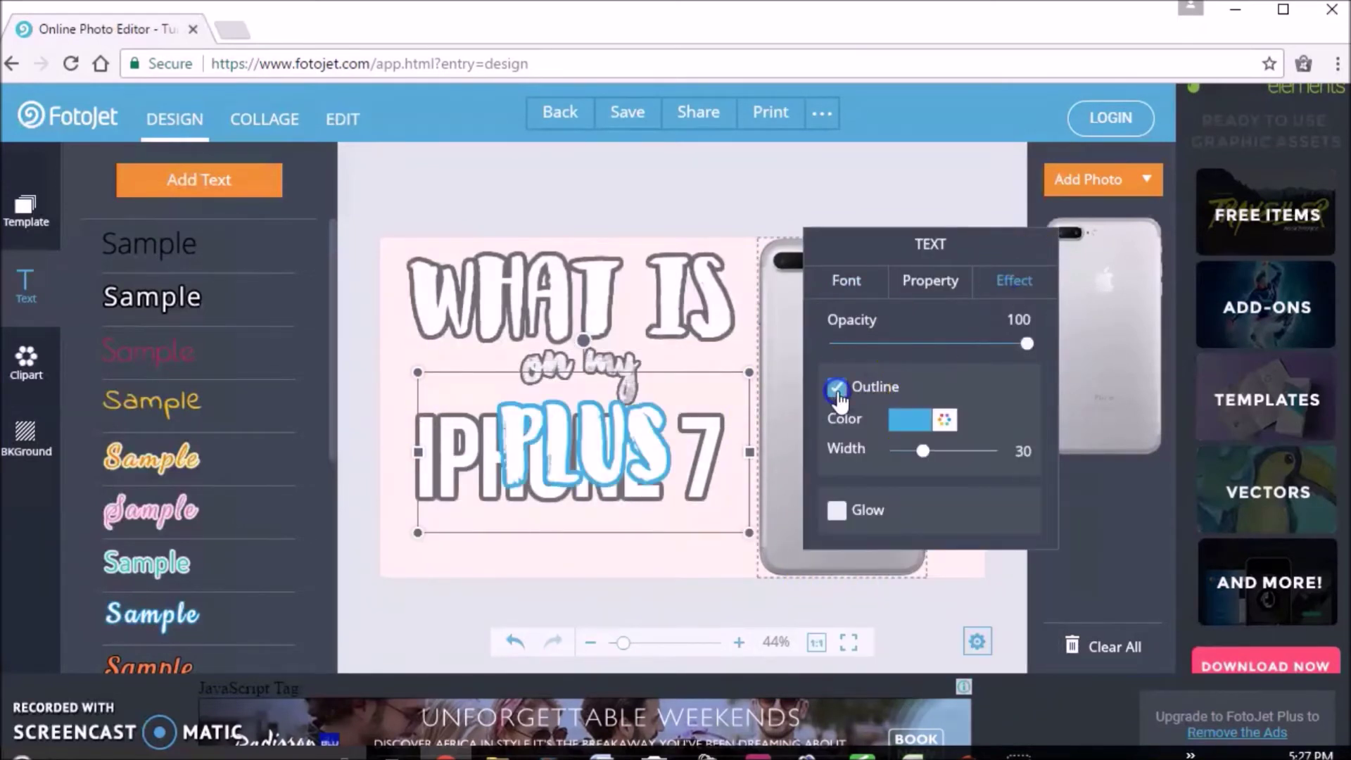
click(919, 416)
click(784, 589)
- Nudge the four title lines upward so that "PLUS" fits fully inside the canvas
click(584, 371)
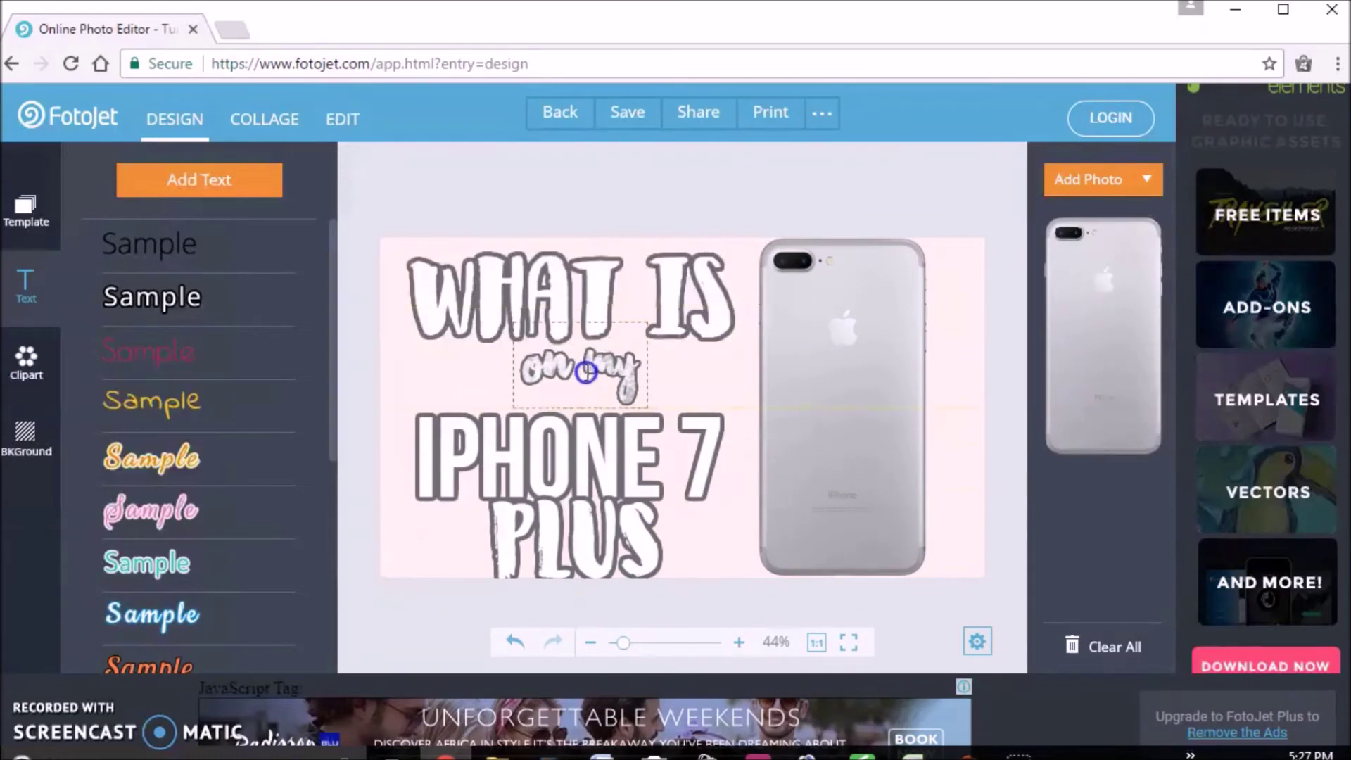
drag(543, 285, 542, 276)
drag(559, 455, 558, 434)
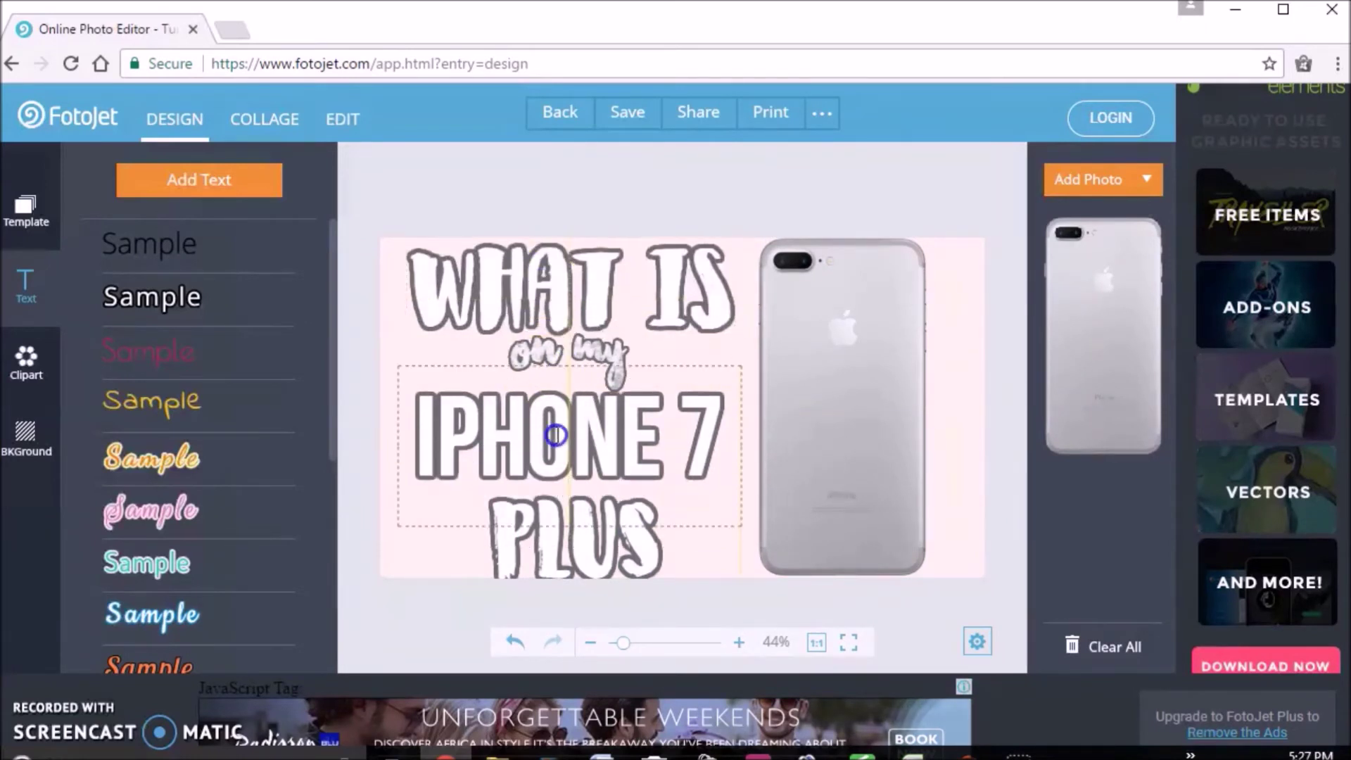
drag(555, 537, 549, 525)
- Try light blue CEF2F3 as the "WHAT IS" fill color and recolor the text light pink instead
click(577, 304)
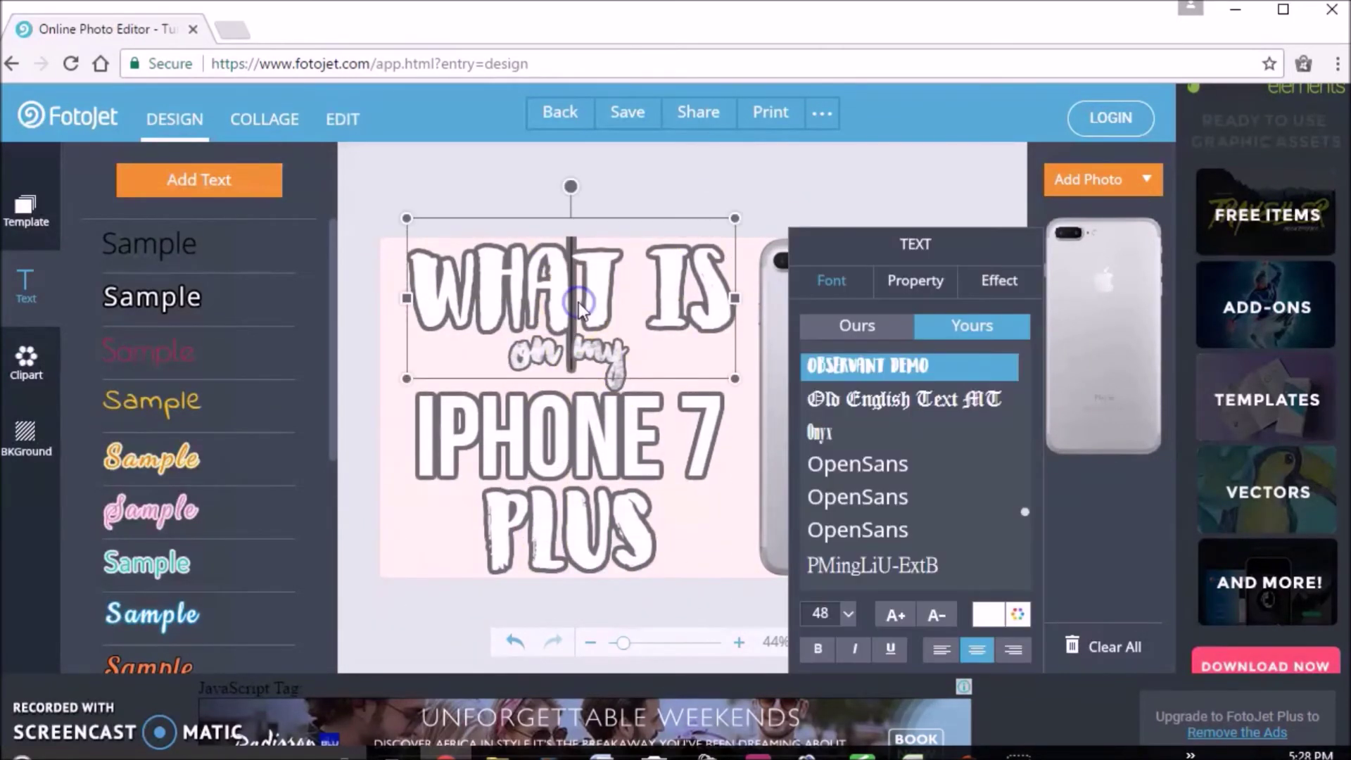
click(1014, 614)
click(884, 448)
drag(909, 450, 911, 454)
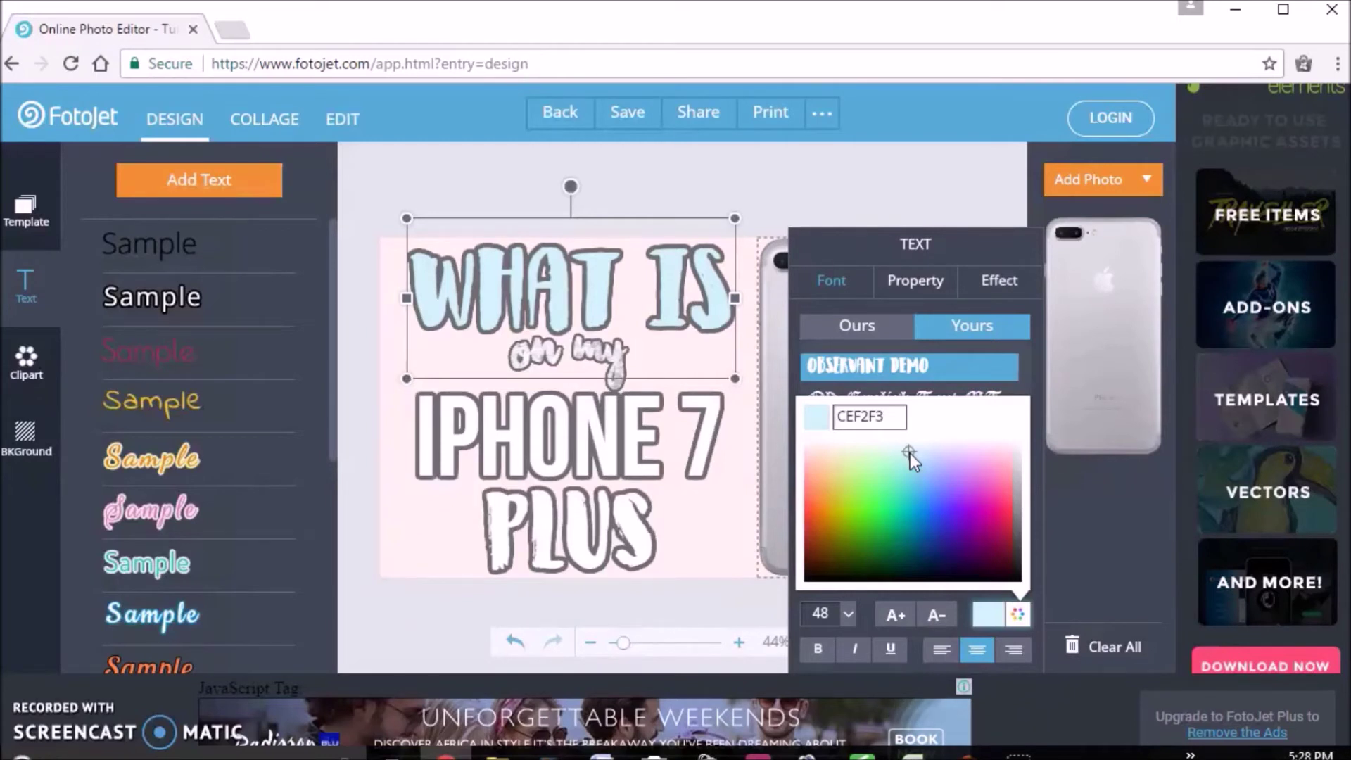
click(737, 360)
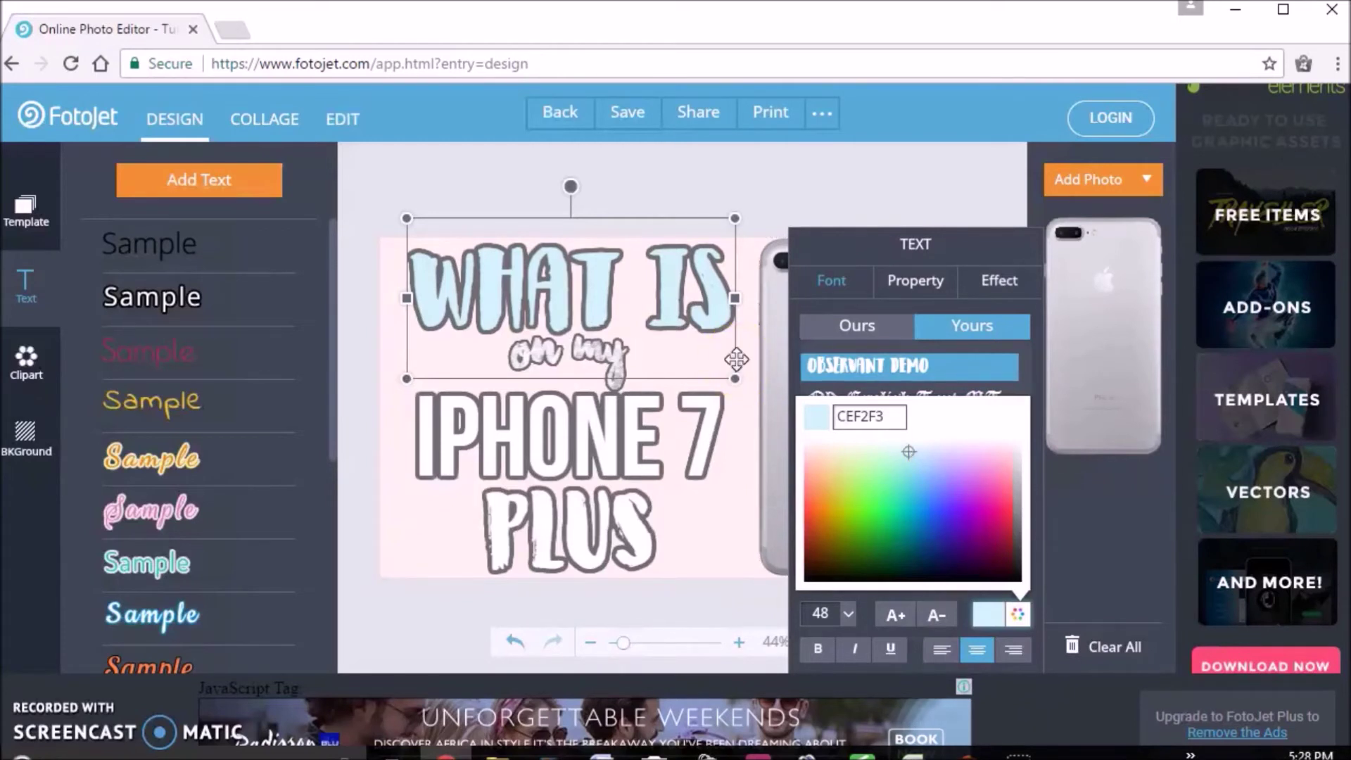
drag(906, 463, 810, 450)
- Change the canvas background to white and set the "WHAT IS" outline width to 20
click(26, 435)
click(103, 177)
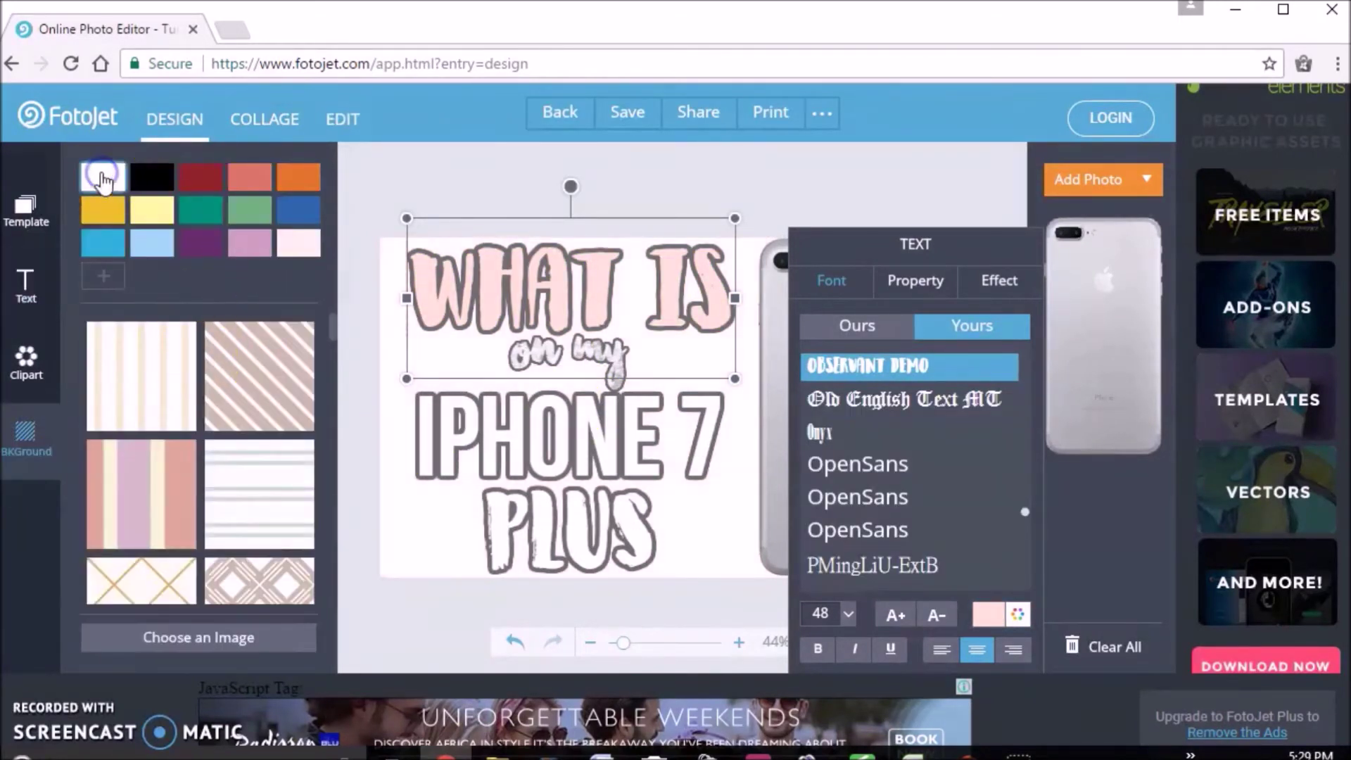
click(999, 281)
click(822, 512)
click(821, 512)
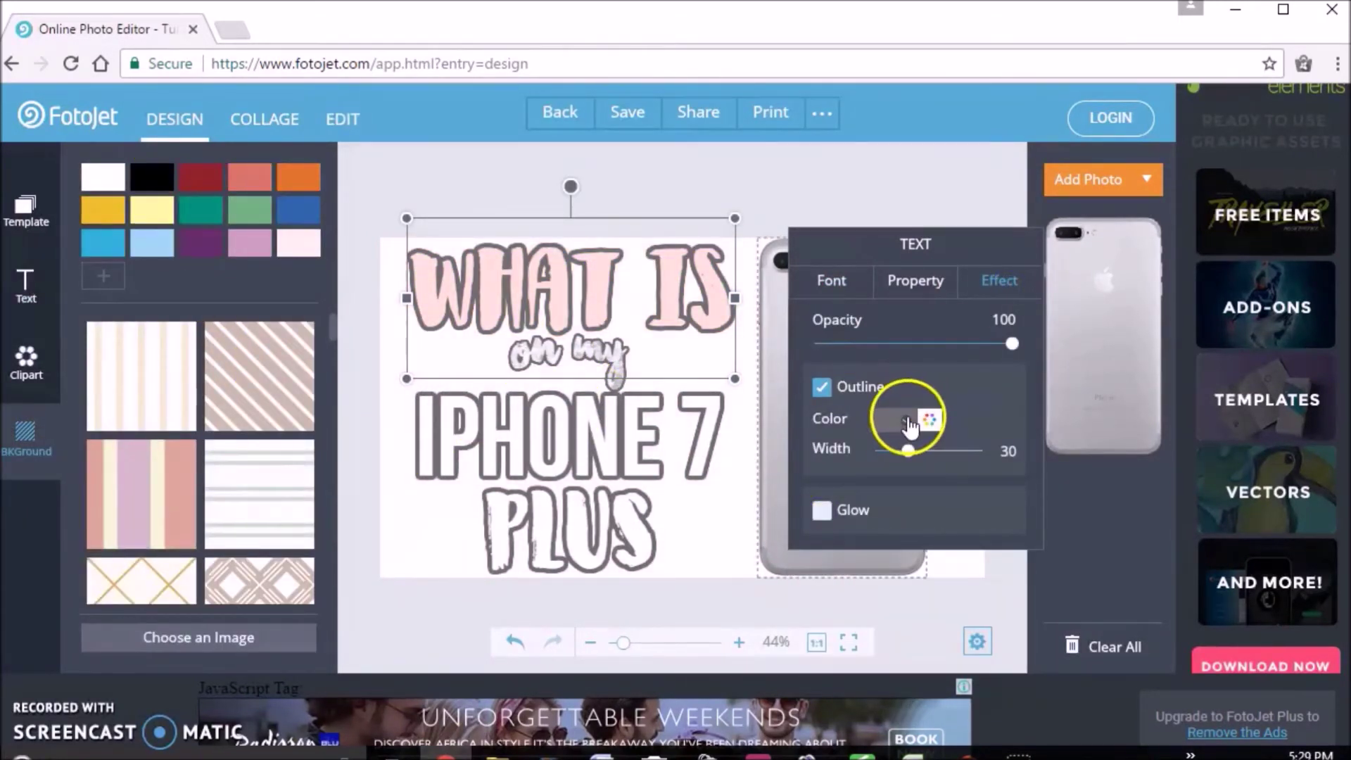
mouse_move(913, 459)
mouse_down()
mouse_move(891, 456)
mouse_move(982, 453)
mouse_move(887, 455)
mouse_move(920, 454)
mouse_move(906, 459)
mouse_up()
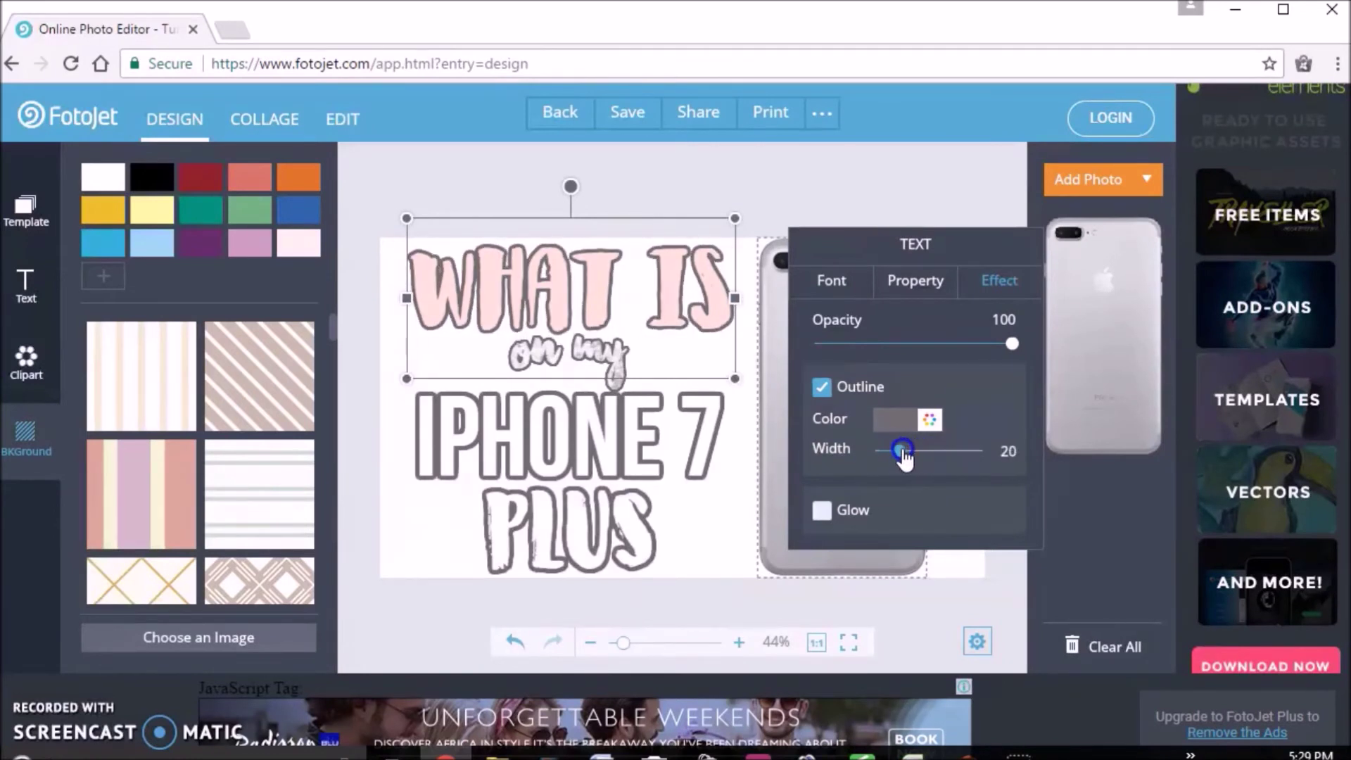
- Set the "WHAT IS" text color to light pink FED1C6 and copy the color code
click(827, 283)
click(986, 616)
click(1018, 615)
drag(815, 451, 812, 458)
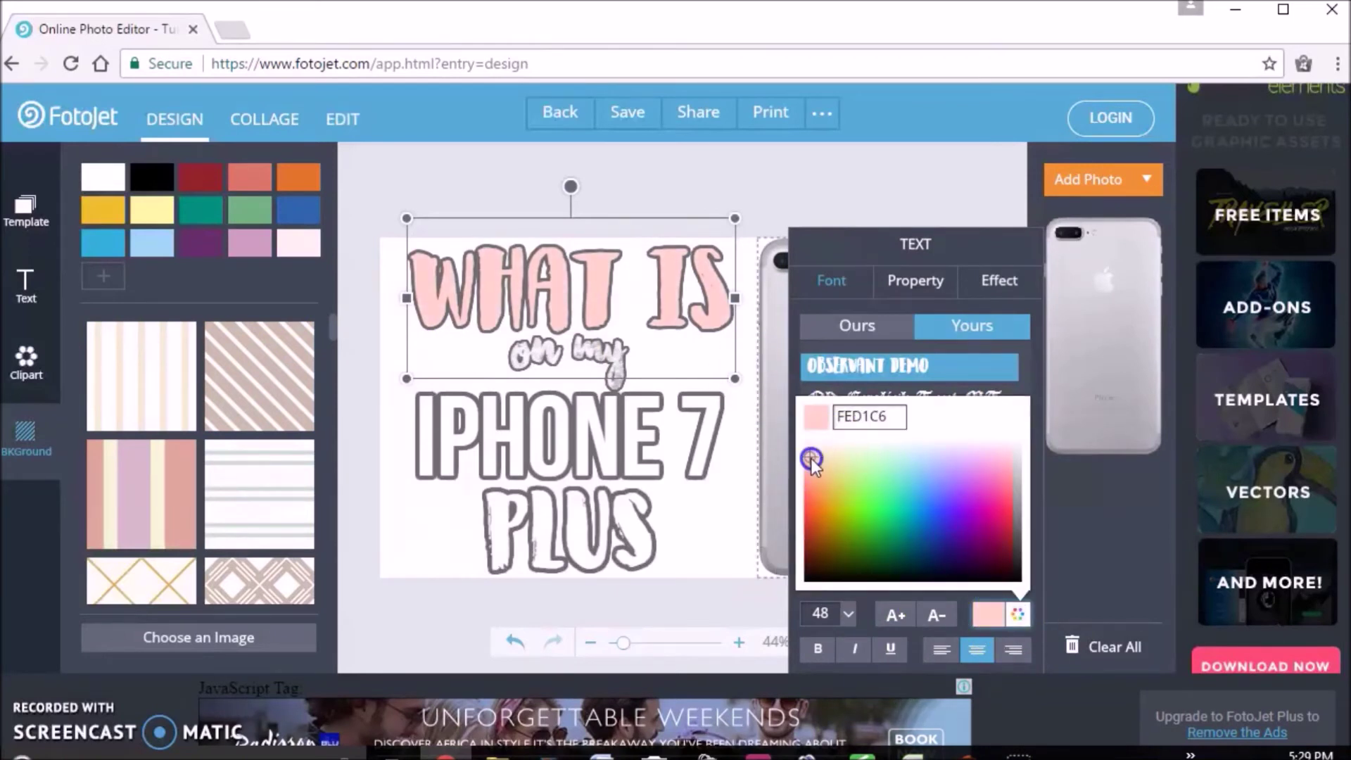
right_click(832, 414)
- Apply the copied pink FED1C6 to the "on my" text
click(543, 416)
click(588, 353)
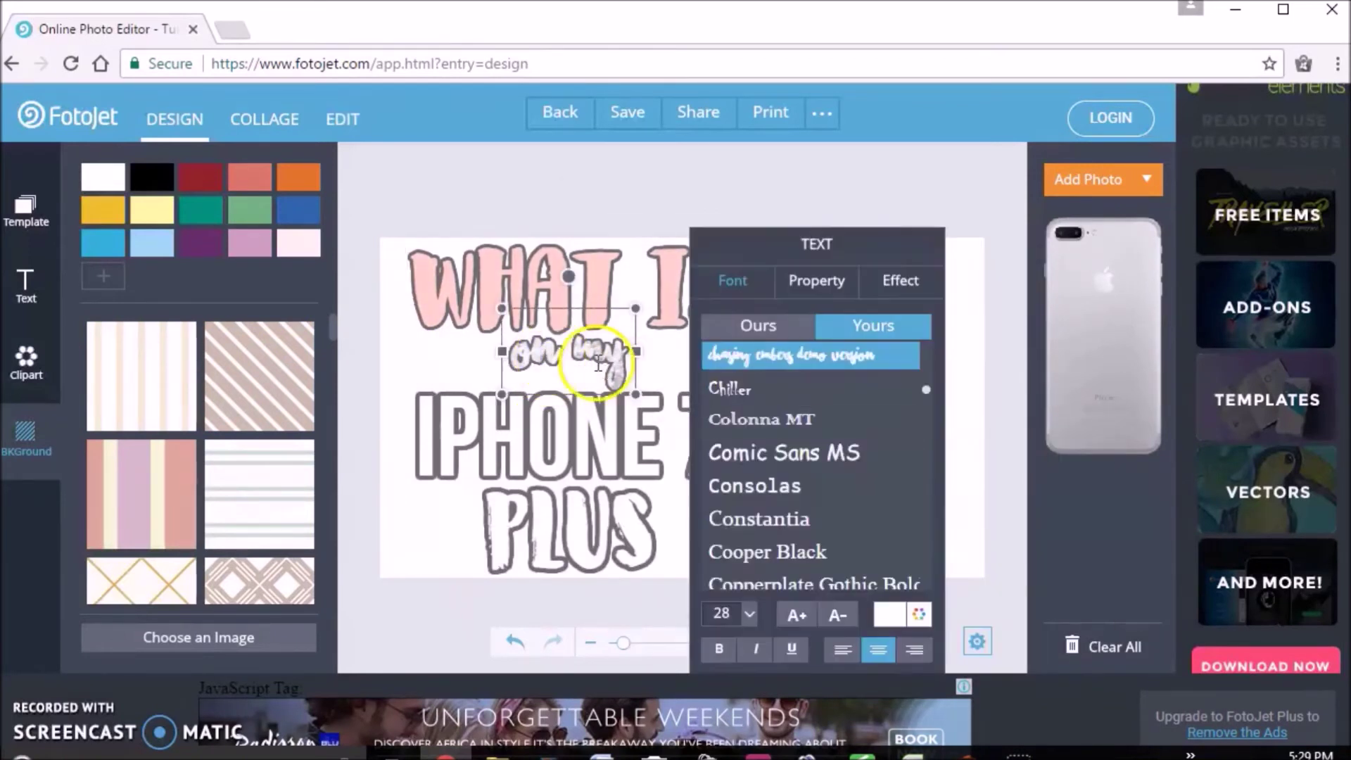
click(917, 618)
right_click(758, 414)
click(789, 480)
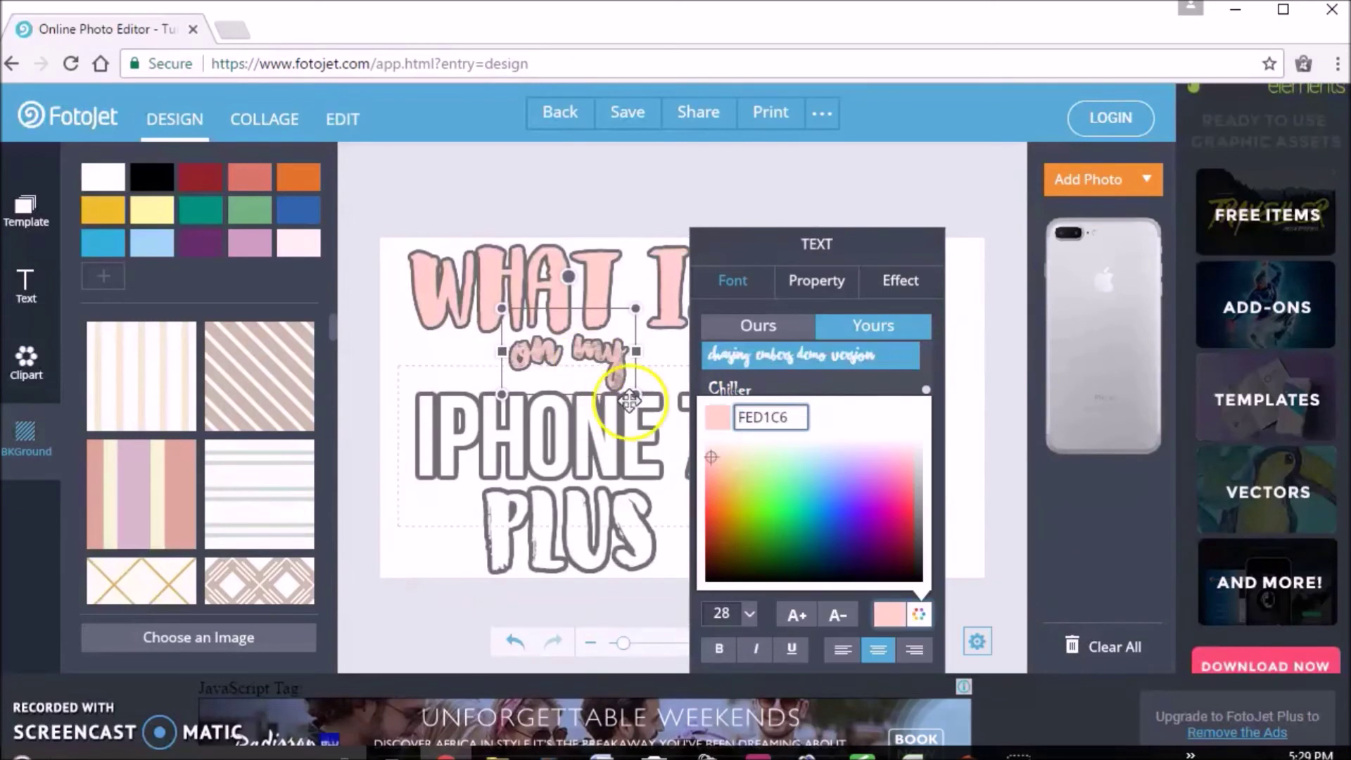
- Recolor the "IPHONE 7" text light mint green and copy its color code
click(540, 420)
click(994, 614)
click(907, 448)
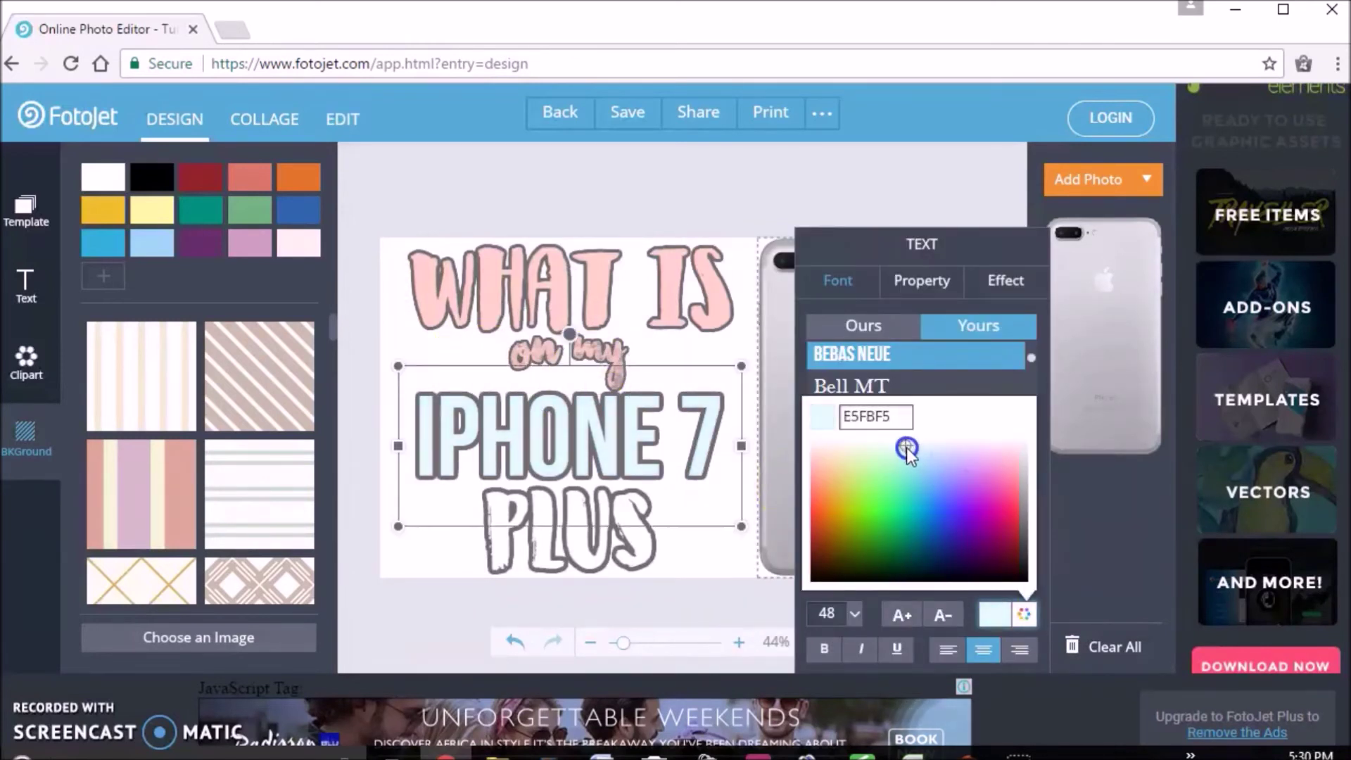
right_click(869, 423)
click(896, 464)
- Apply the copied mint green color code to the "PLUS" text
click(546, 528)
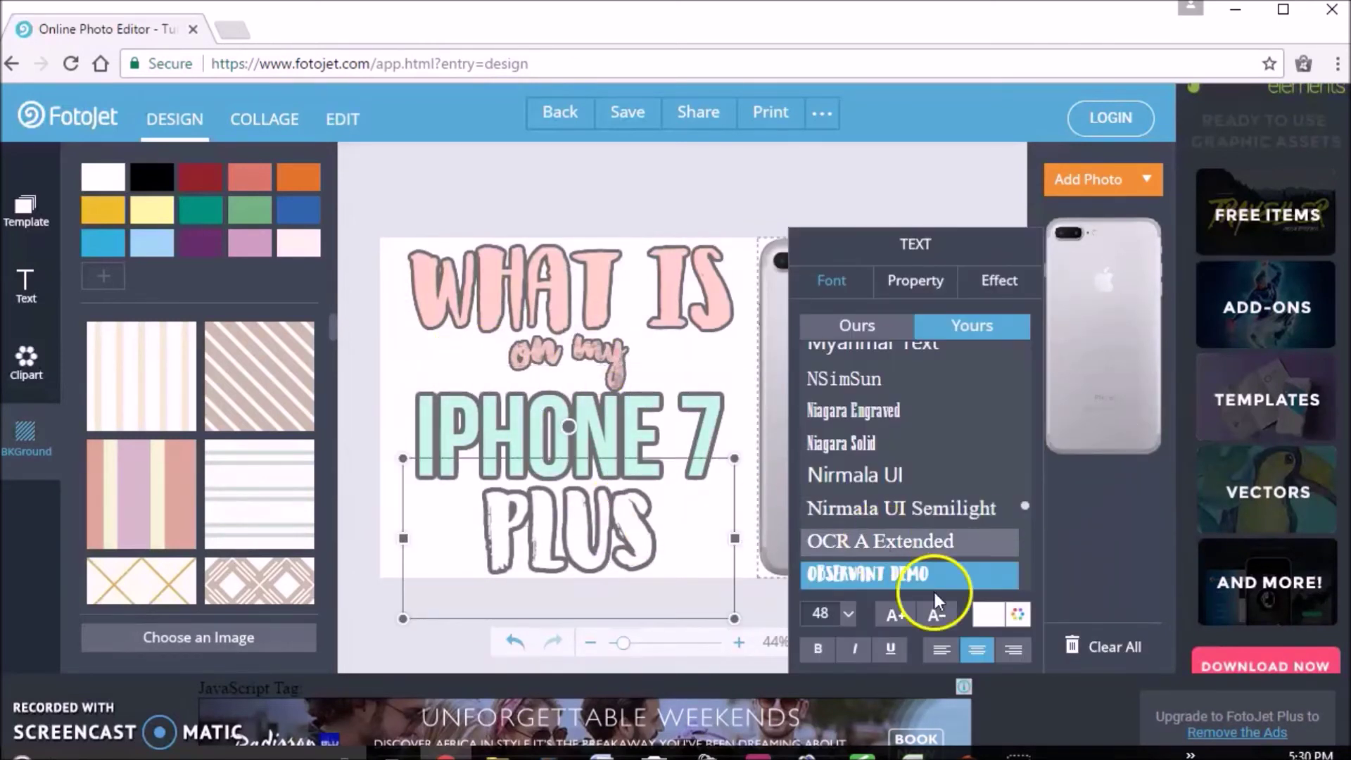
click(1017, 615)
drag(884, 417, 832, 416)
right_click(844, 420)
click(887, 487)
click(772, 348)
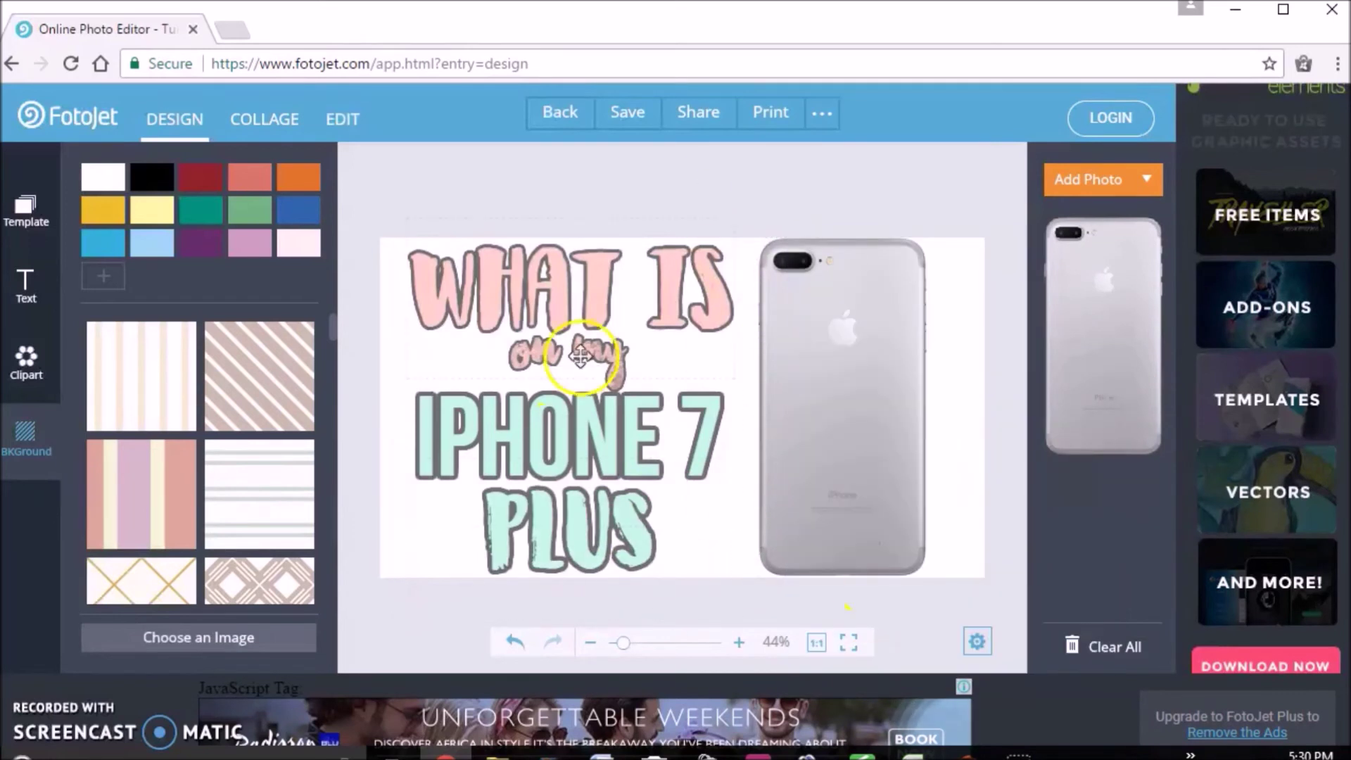
- Add a solid square shape to the canvas and nudge the "WHAT IS" text toward the upper-left corner
click(40, 378)
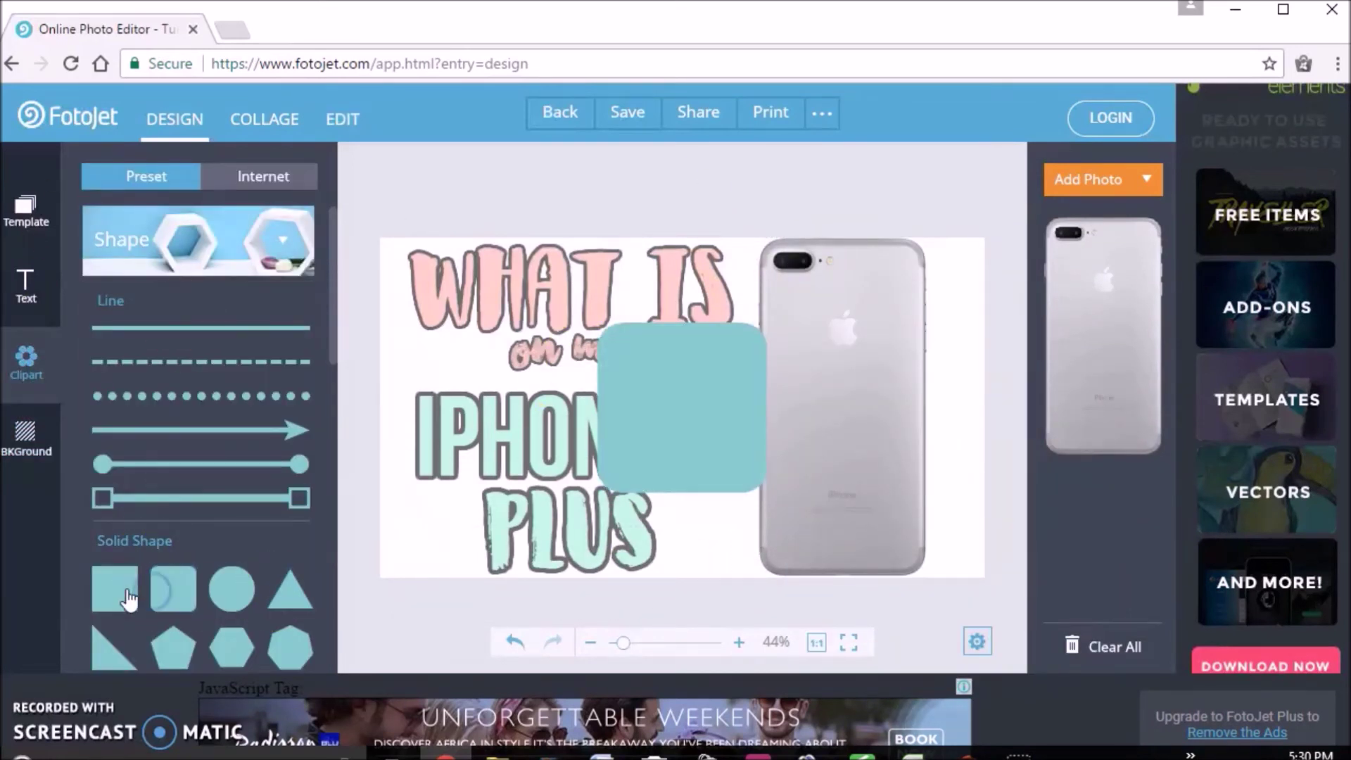
click(115, 589)
drag(683, 301, 669, 294)
- Set the square's color to light mint green B0FACF
click(718, 425)
scroll(923, 331, down, 1)
click(902, 464)
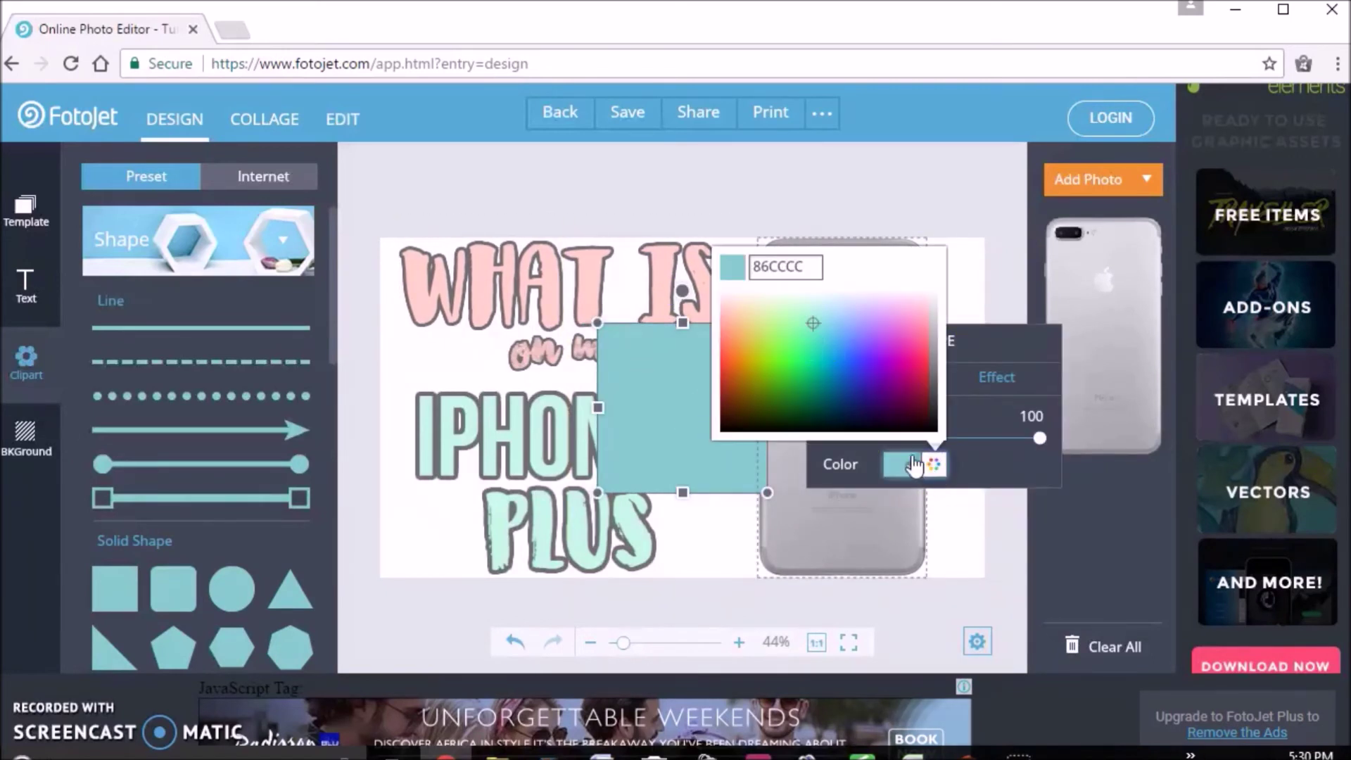
click(773, 323)
mouse_move(773, 323)
mouse_down()
mouse_move(809, 309)
mouse_move(817, 323)
mouse_move(818, 307)
mouse_move(818, 343)
mouse_move(807, 301)
mouse_move(804, 317)
mouse_up()
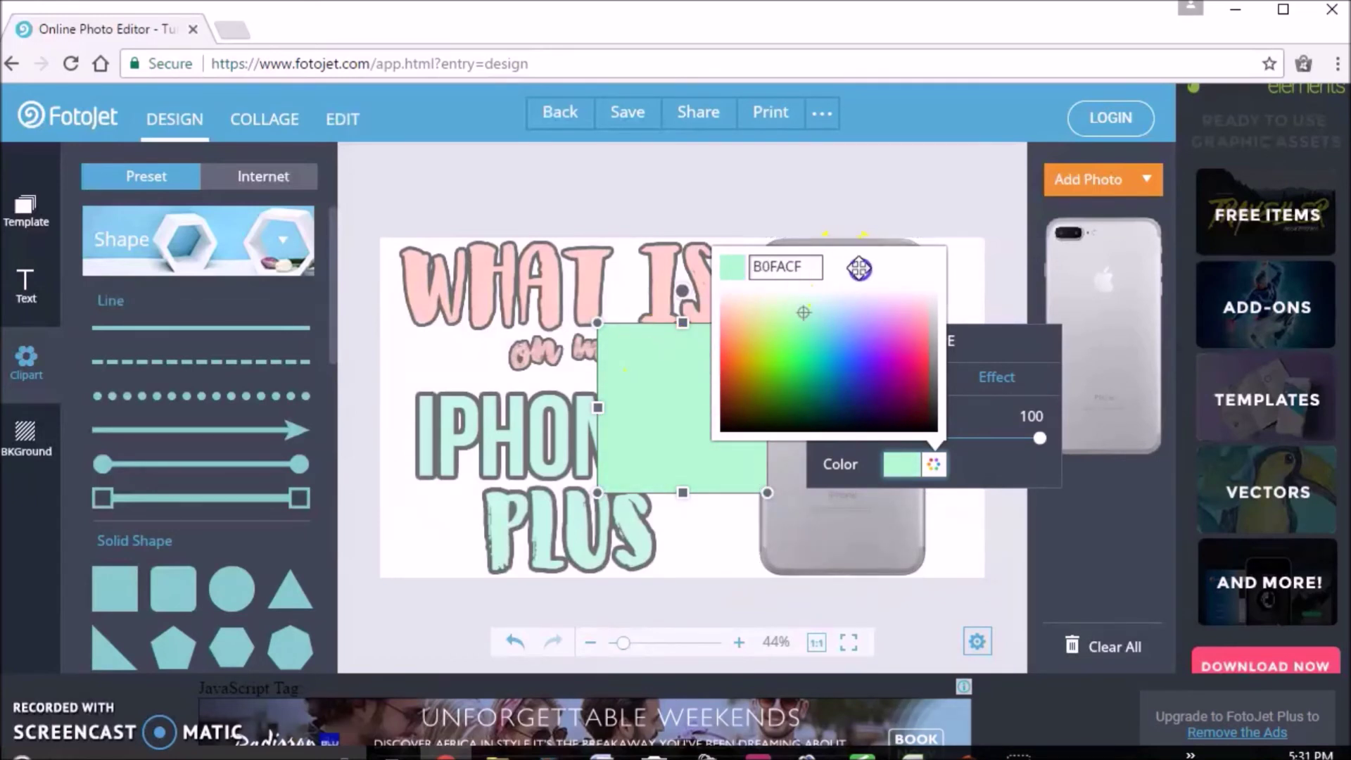
- Stretch the mint square into a tall rectangle and tilt it clockwise
click(684, 320)
drag(684, 321, 814, 220)
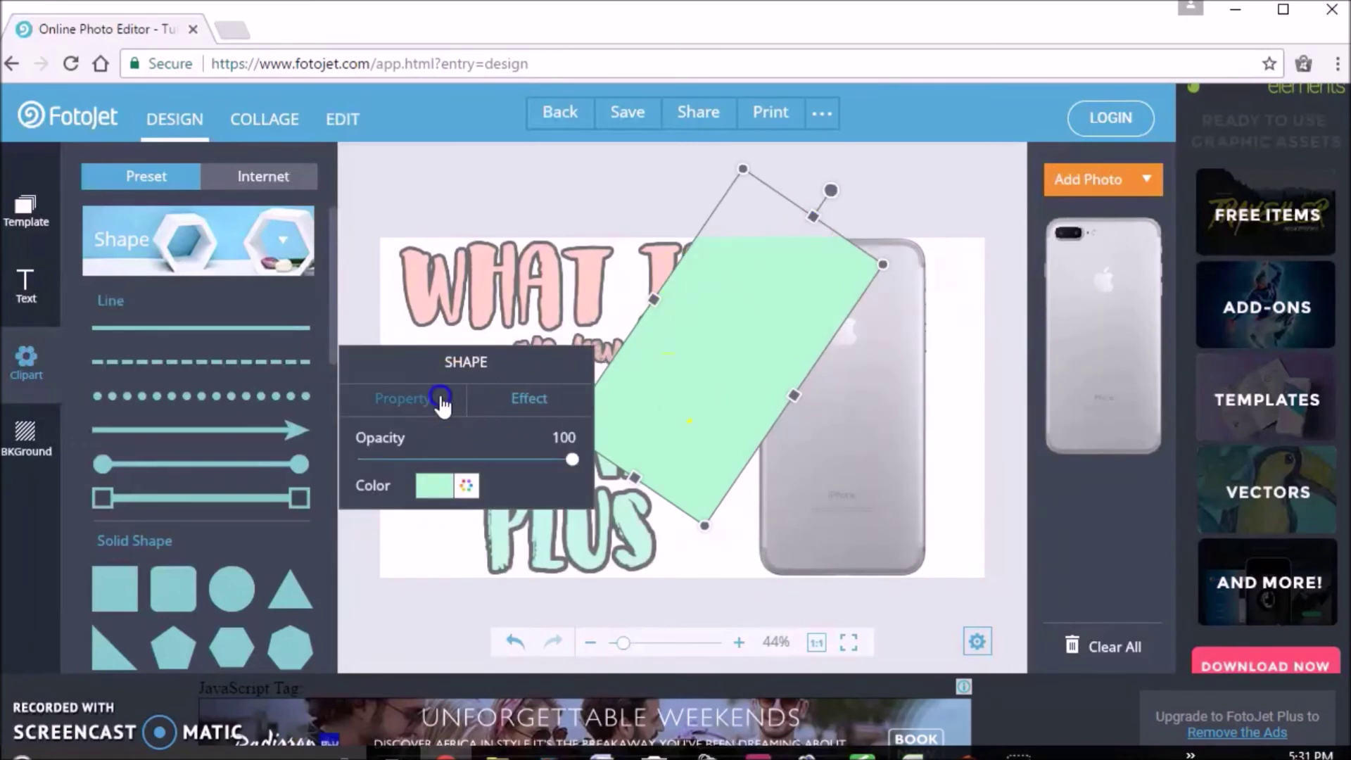
- Send the tilted mint rectangle behind the title text and move it toward the canvas's left side
click(437, 400)
click(380, 471)
drag(673, 355, 487, 438)
click(1113, 325)
click(644, 328)
- Enlarge and rotate the mint rectangle to fill the area behind the title, with its diagonal edge running beside the phone
drag(618, 287, 712, 180)
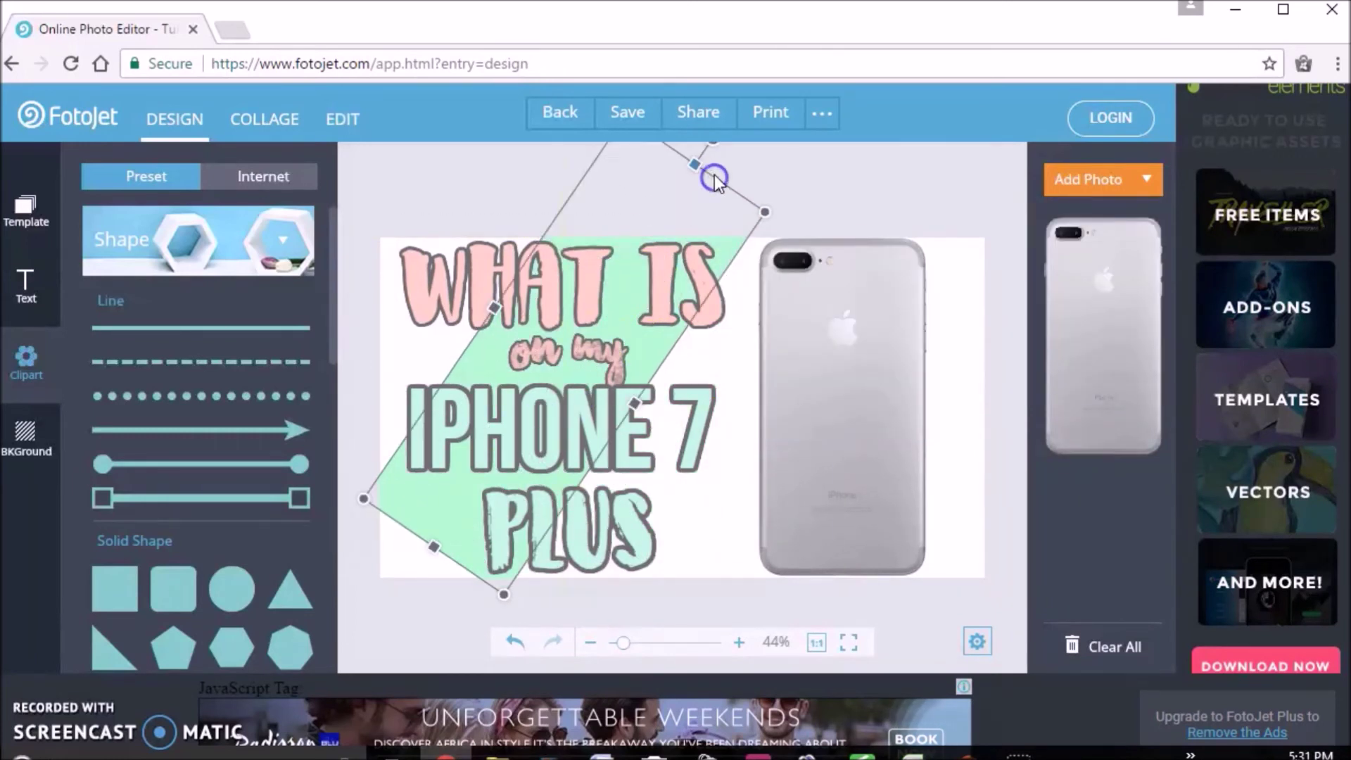
drag(434, 547, 385, 618)
drag(470, 343, 348, 259)
drag(610, 439, 659, 477)
mouse_move(673, 177)
mouse_down()
mouse_move(684, 229)
mouse_move(672, 159)
mouse_up()
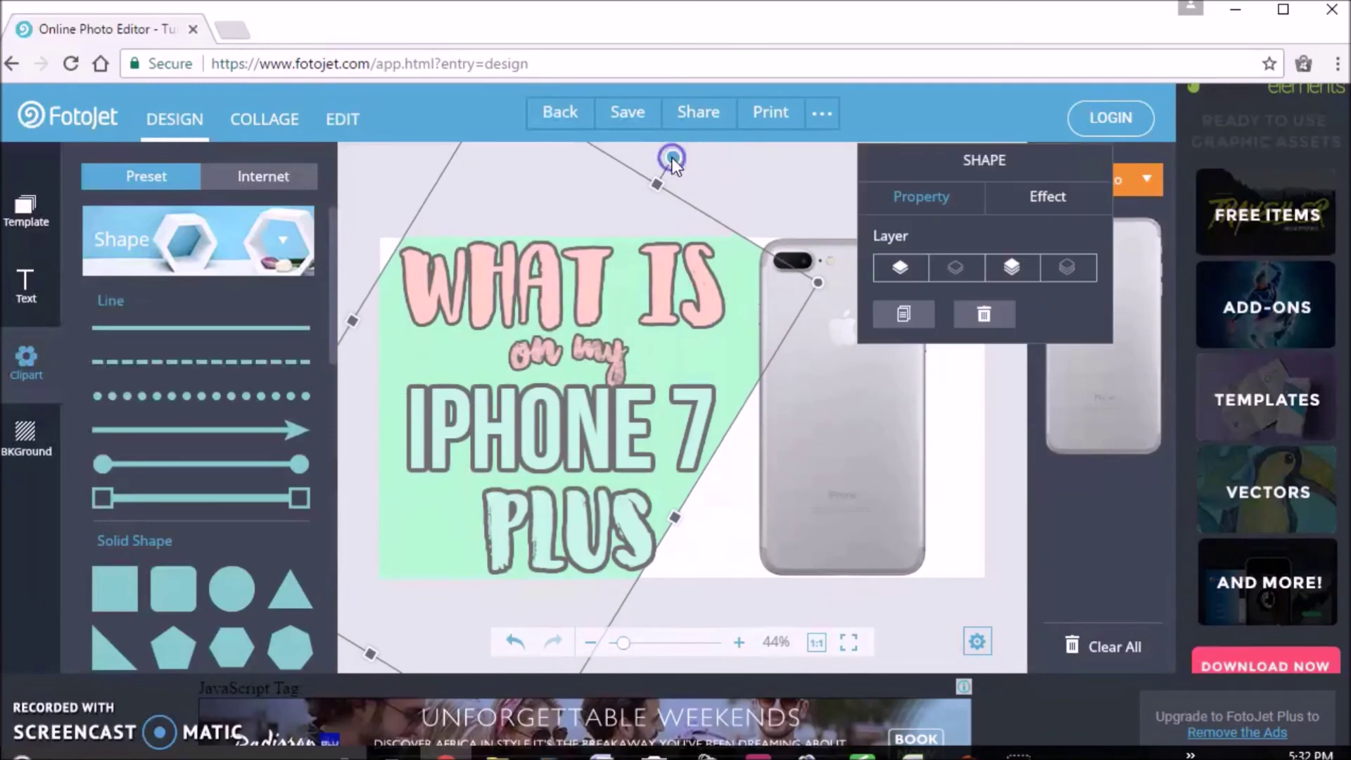
drag(725, 342, 745, 298)
double_click(780, 387)
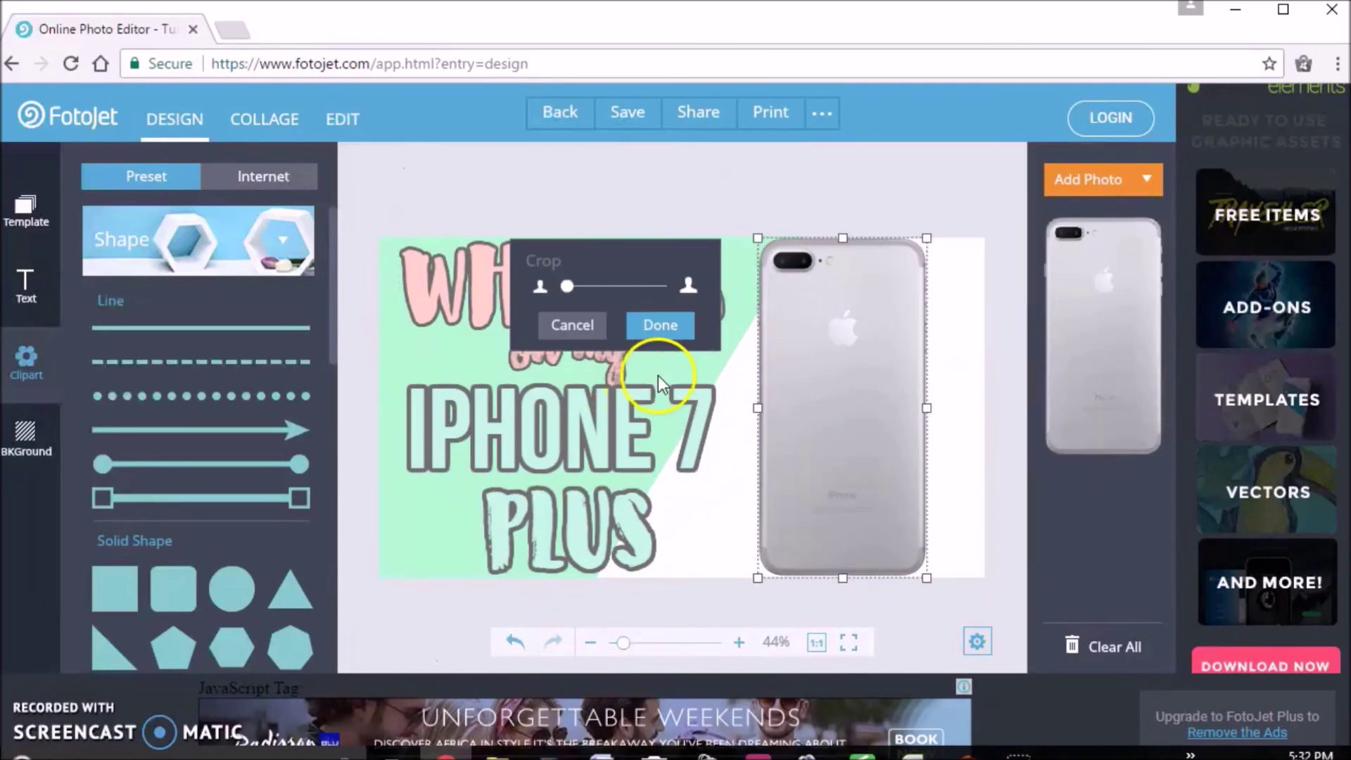
- Move the iPhone photo to the canvas's left side and shift all the title text lines to the right side
click(592, 325)
drag(888, 387, 529, 385)
click(553, 306)
drag(586, 216, 833, 220)
click(610, 352)
drag(573, 306, 849, 312)
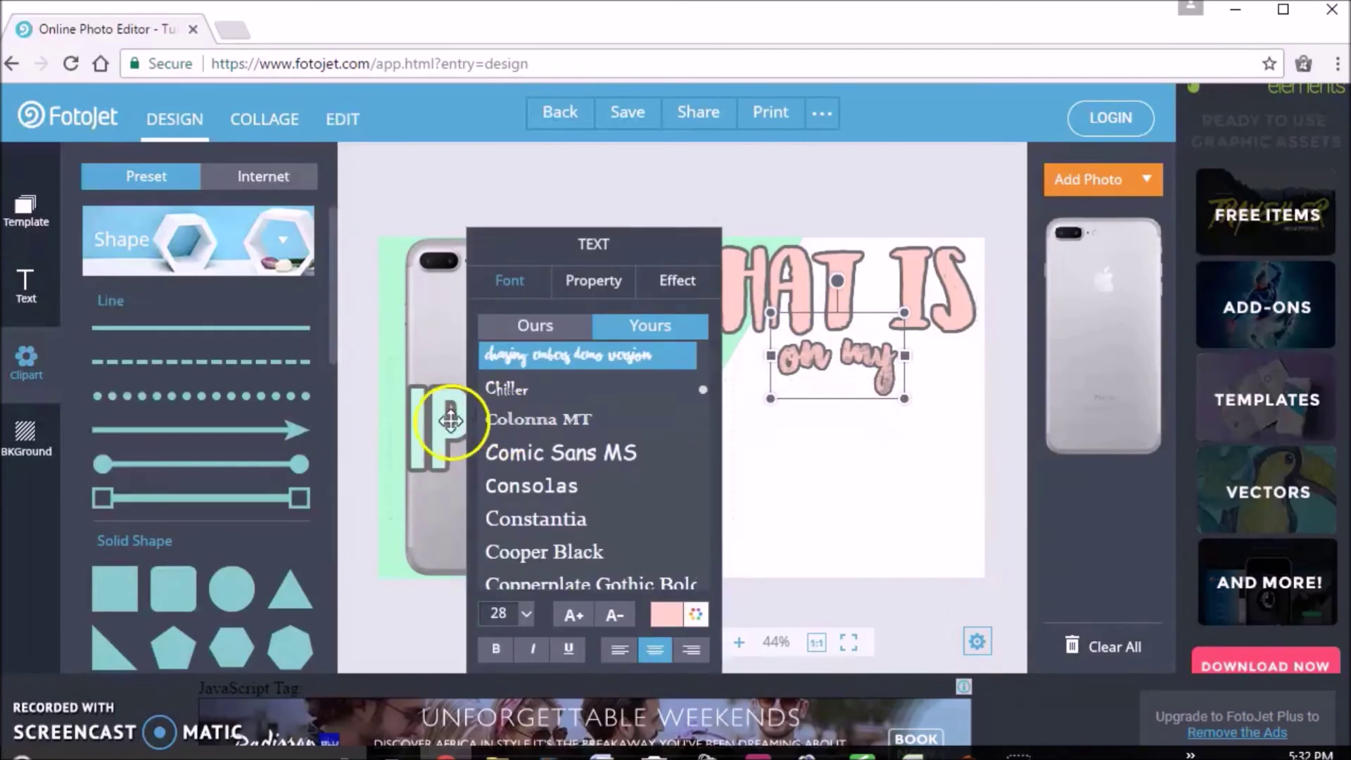
click(452, 421)
drag(578, 366, 823, 373)
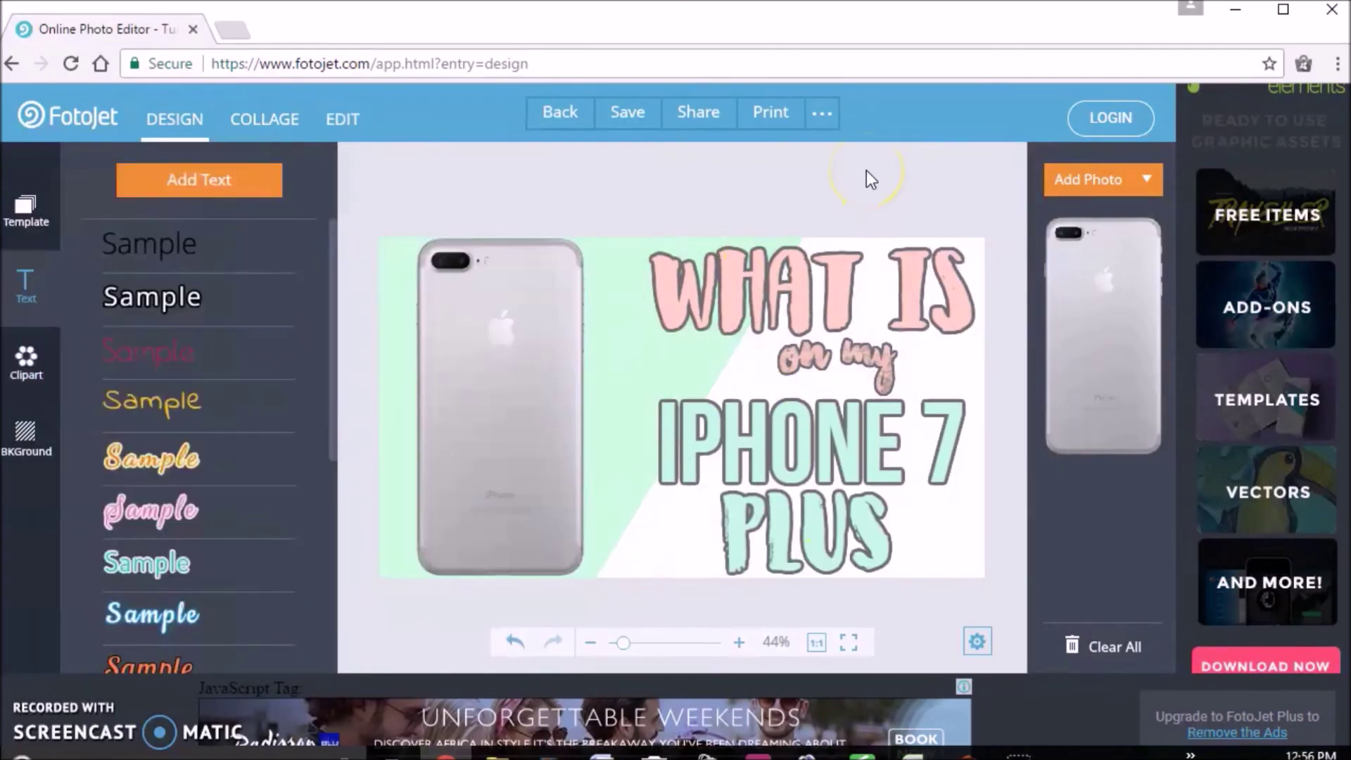
- Change the diagonal background shape's color to mint B8F8DB
click(614, 396)
click(942, 287)
click(846, 362)
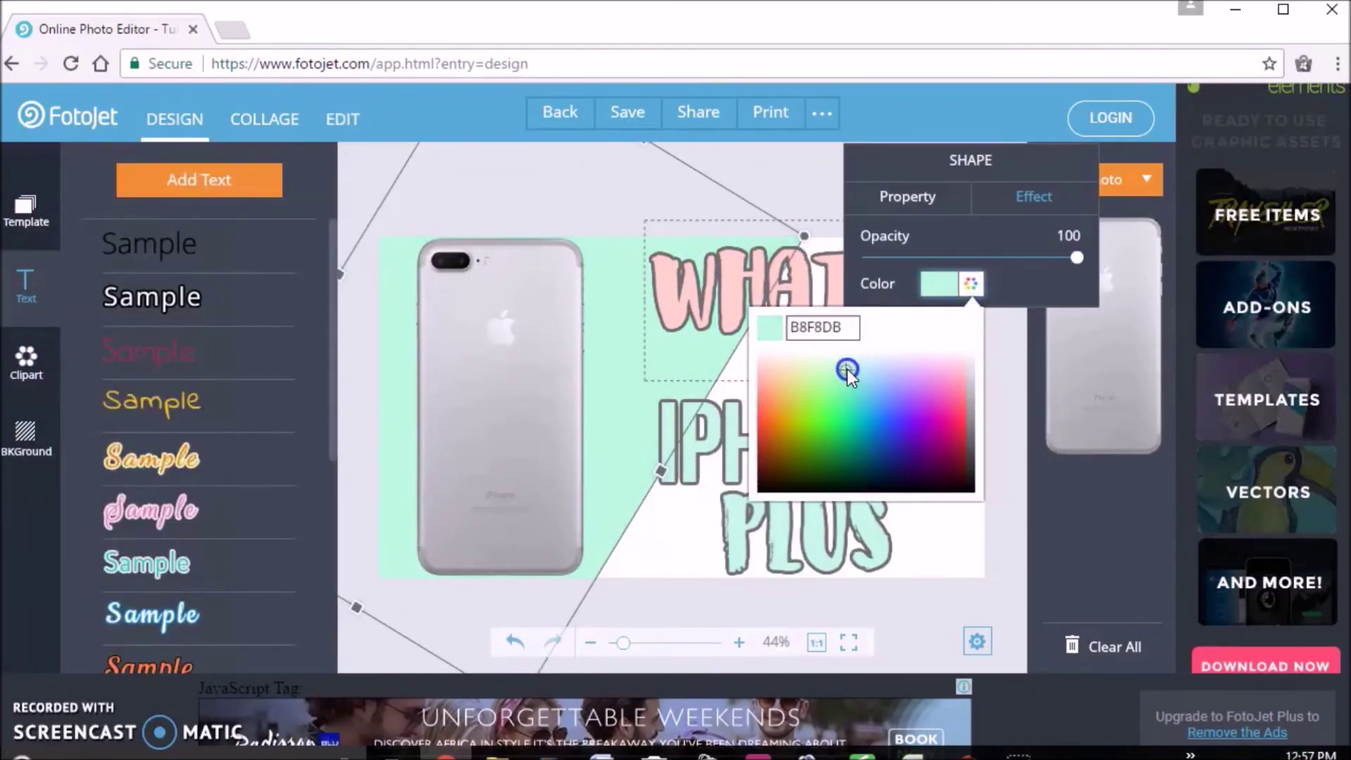
click(815, 185)
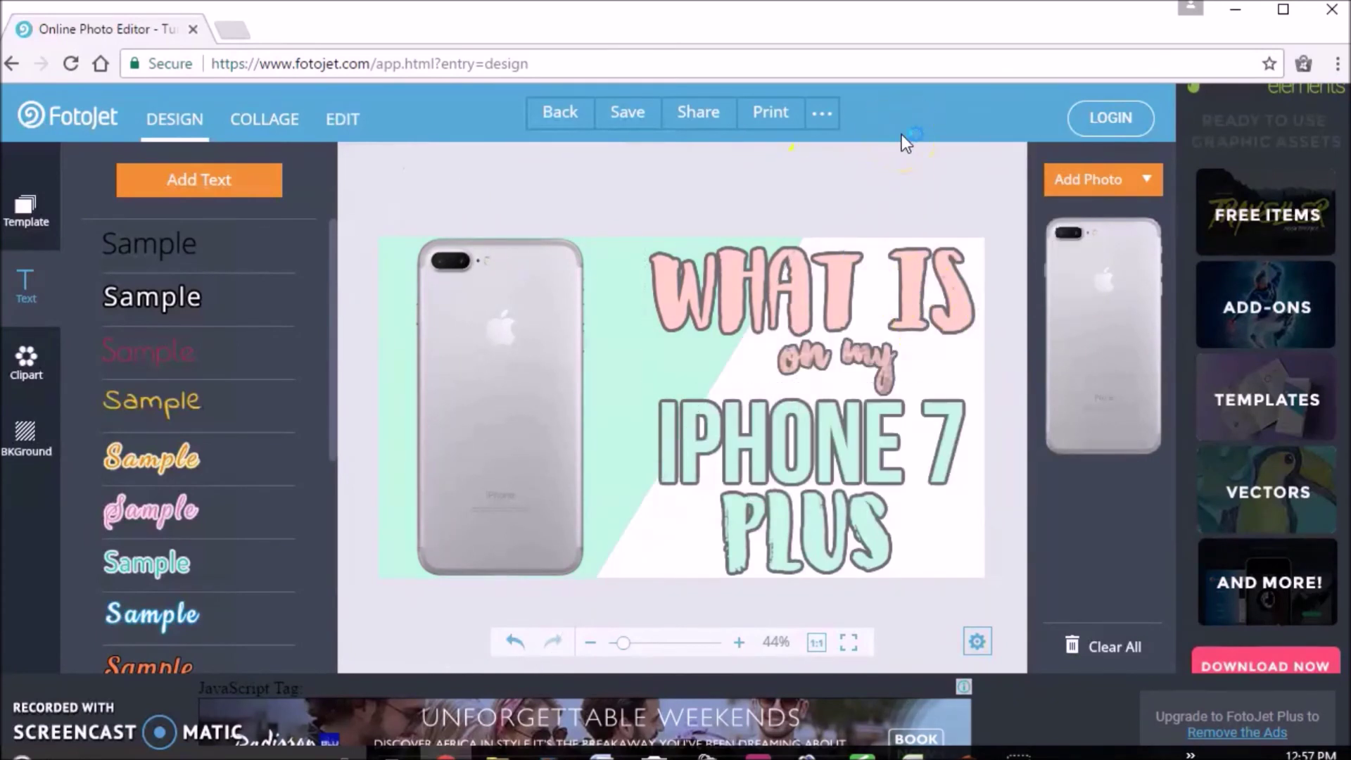
- Start saving the design, name the file "What is on my IPhone" and set its quality to High
click(629, 114)
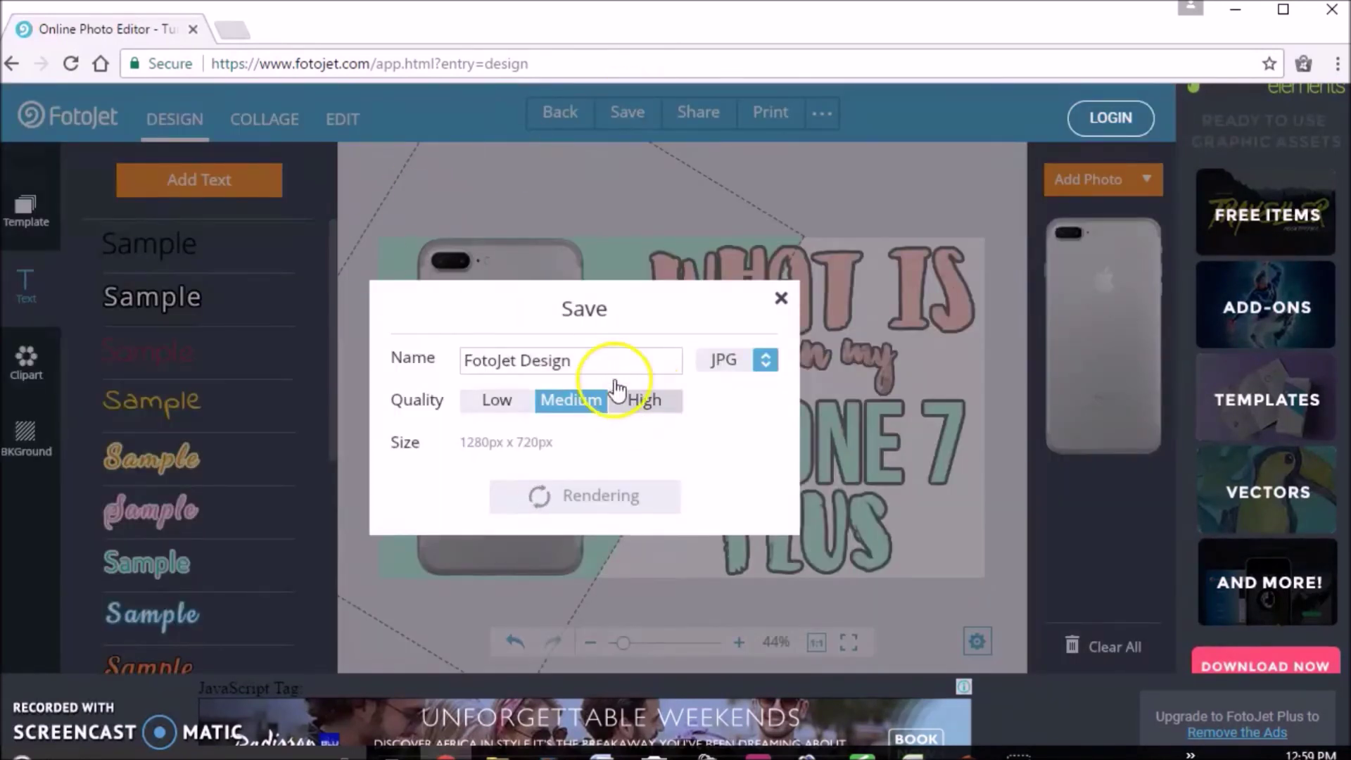
click(610, 361)
key(BackSpace)
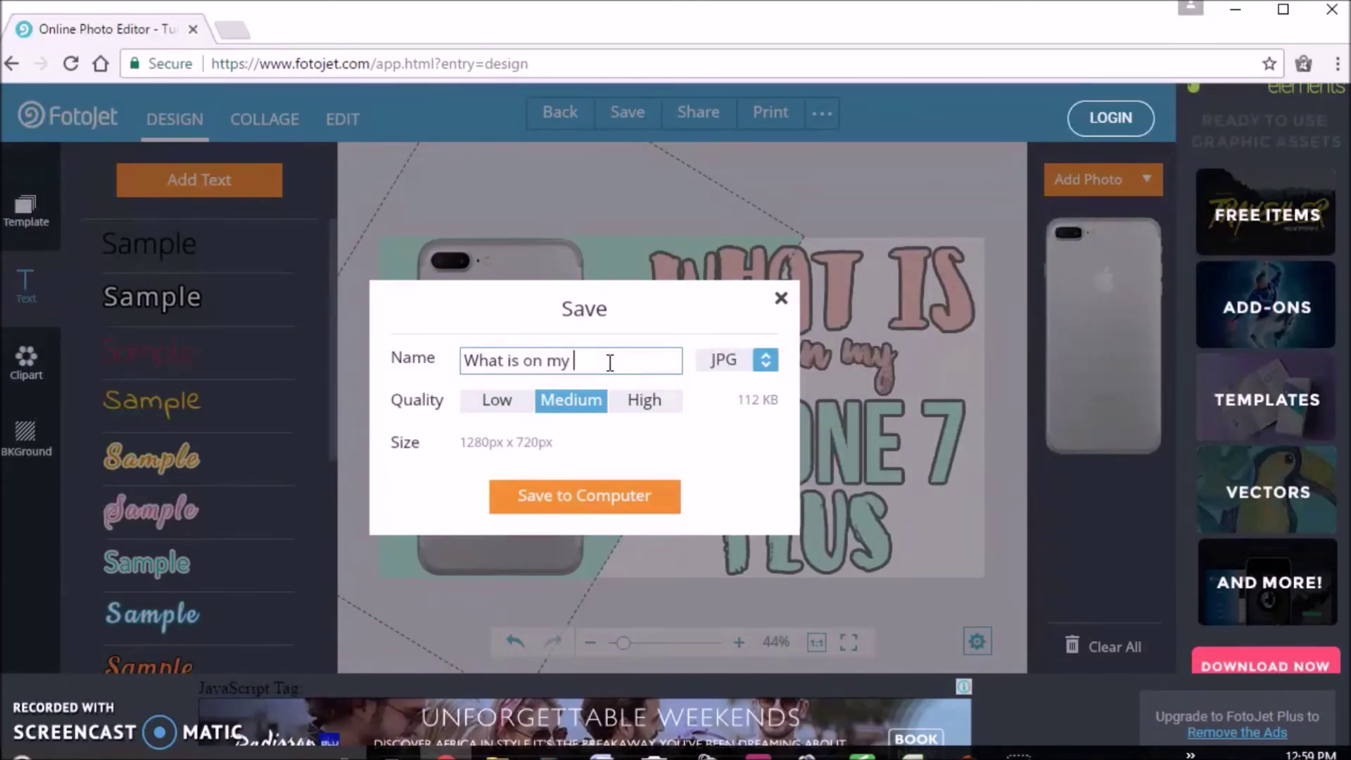
click(627, 414)
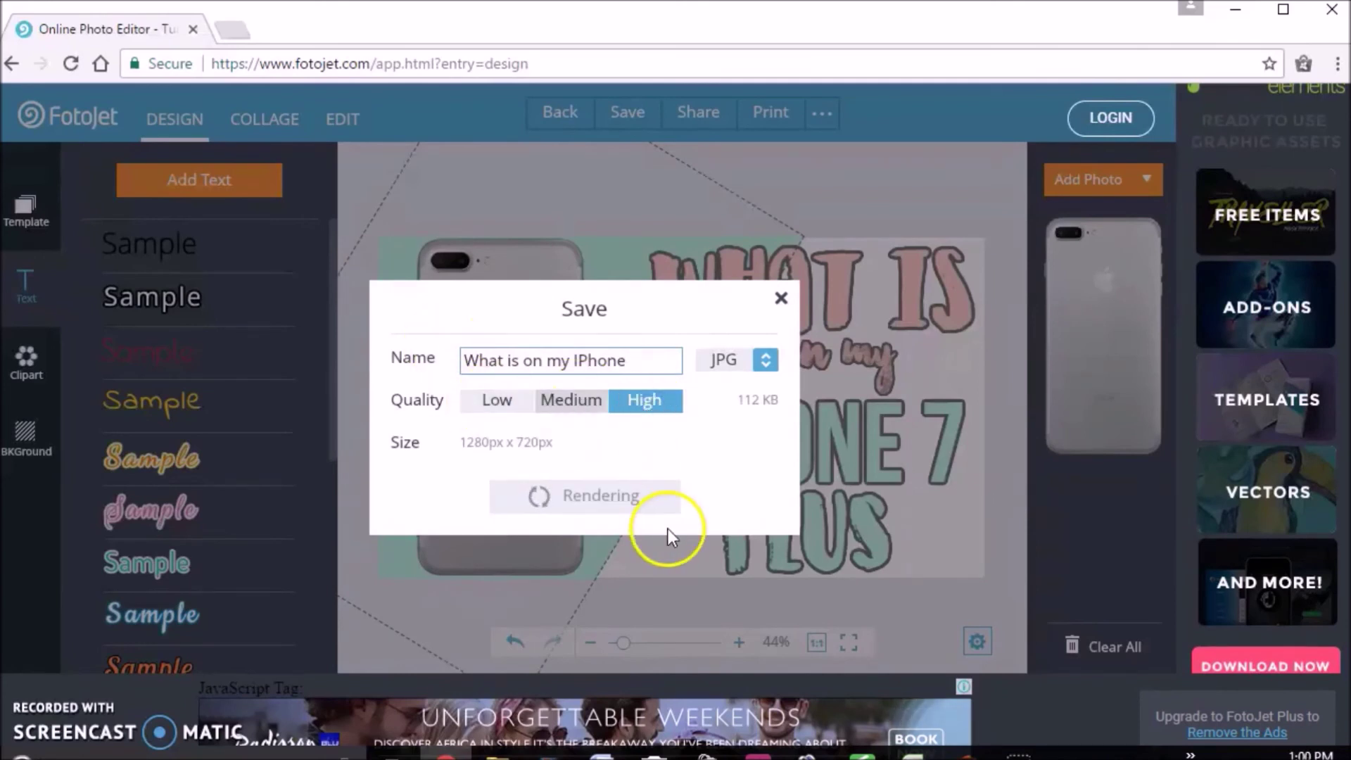